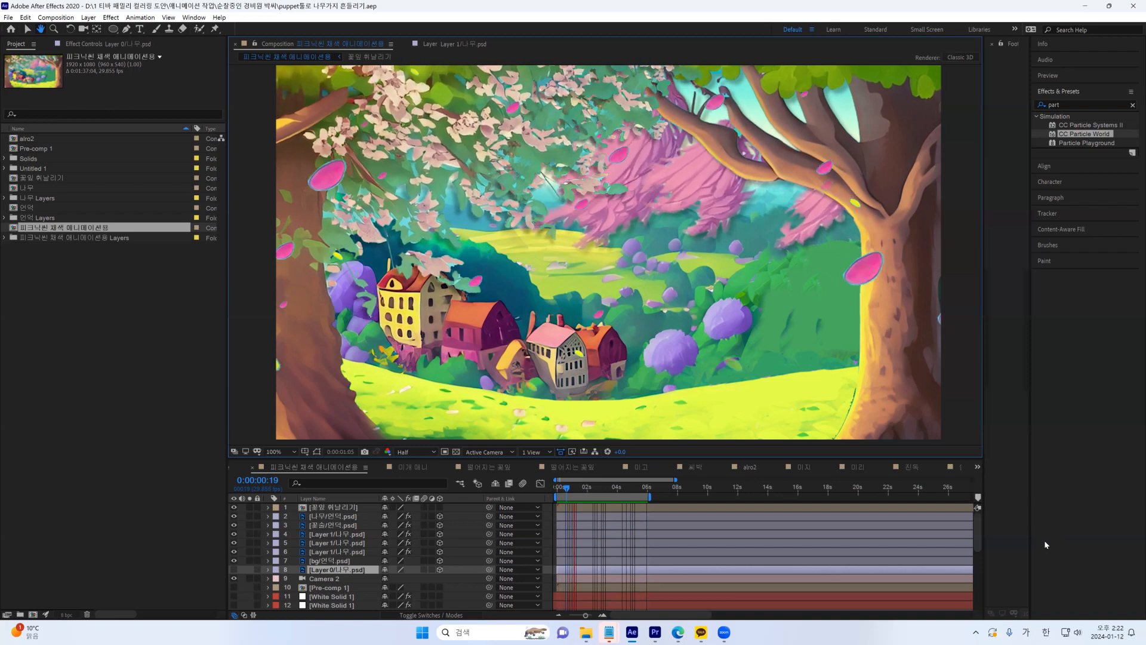
Open the 꽃잎 휘날리기 precomposition and show the effect settings of its 꽃잎 휘날리기 파티클 작업 2 layer
double_click(333, 507)
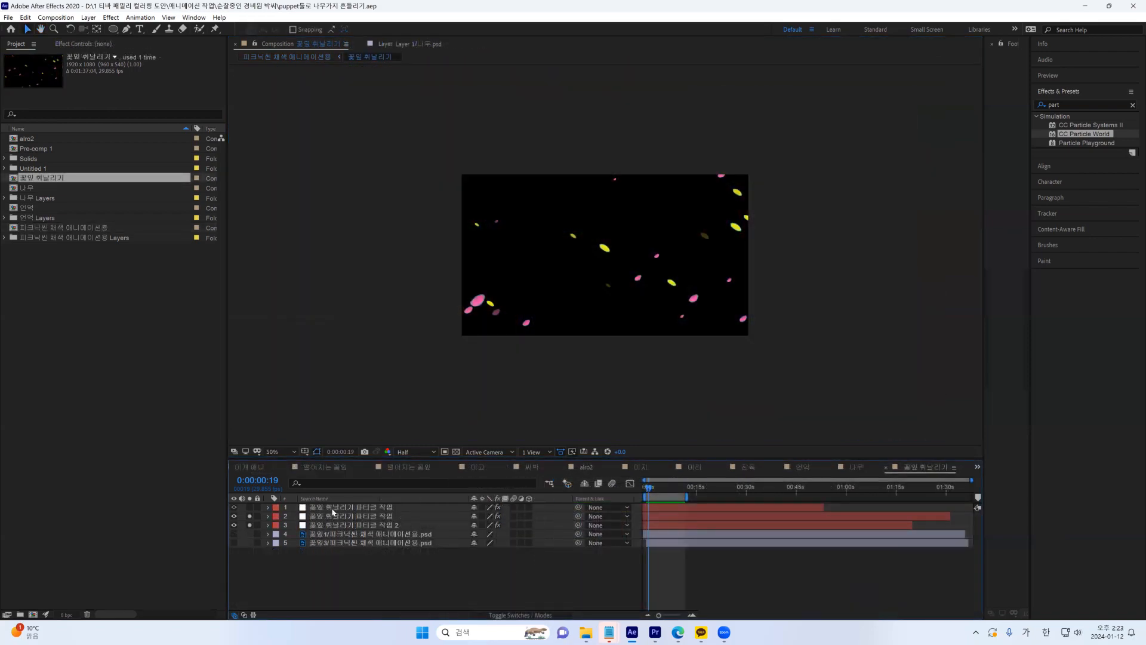
click(342, 517)
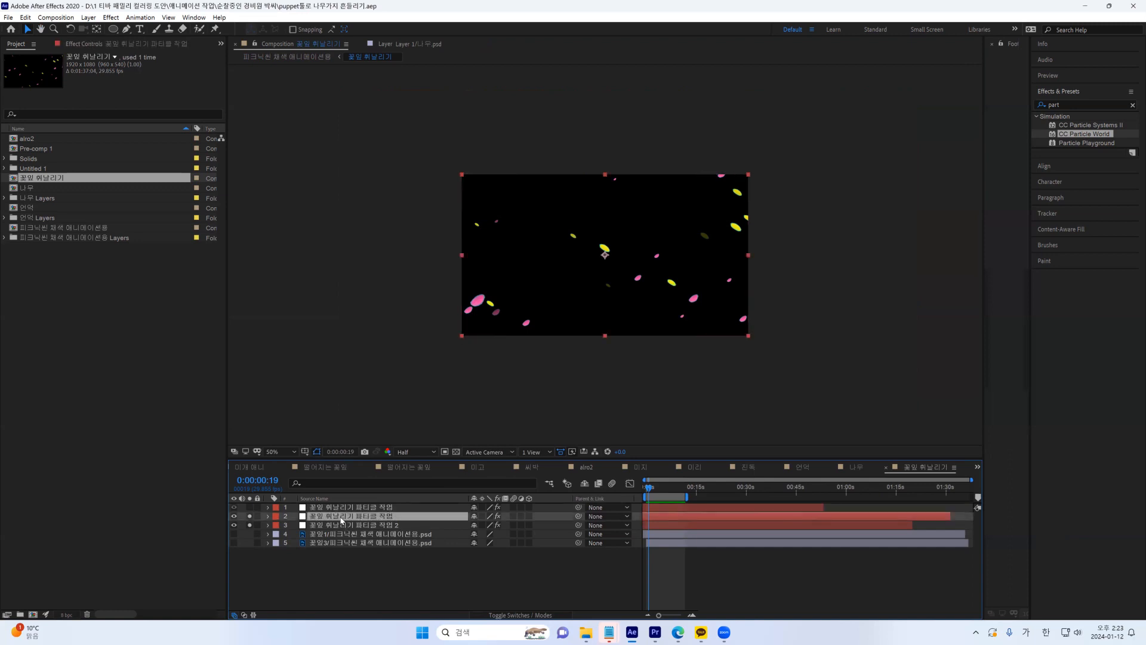
click(353, 524)
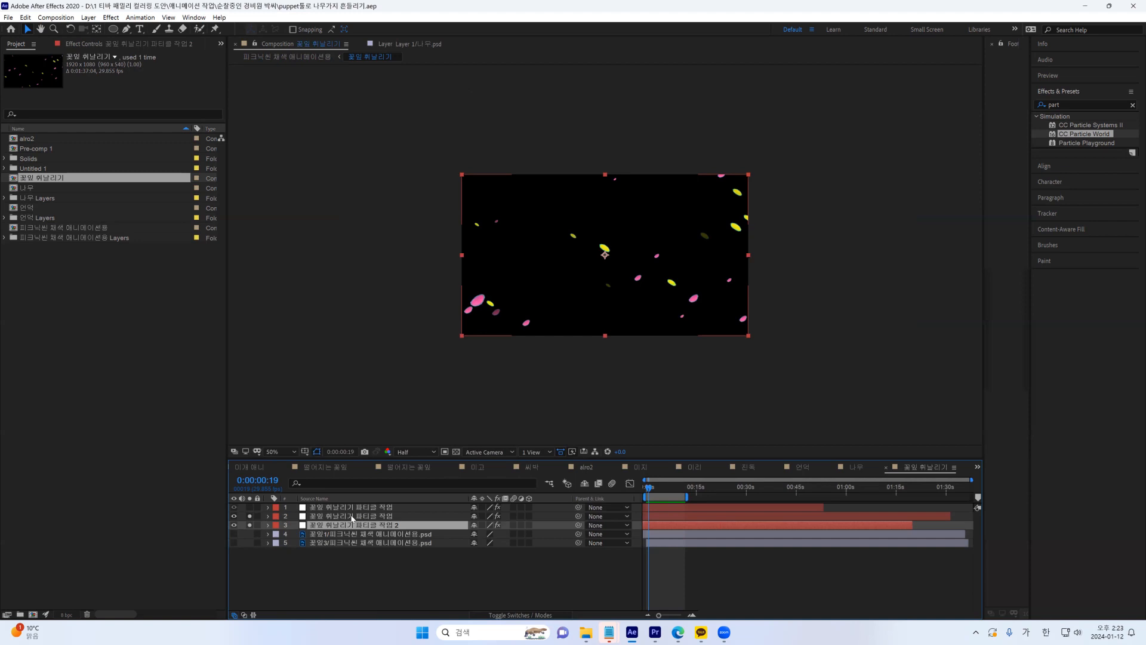
key(F3)
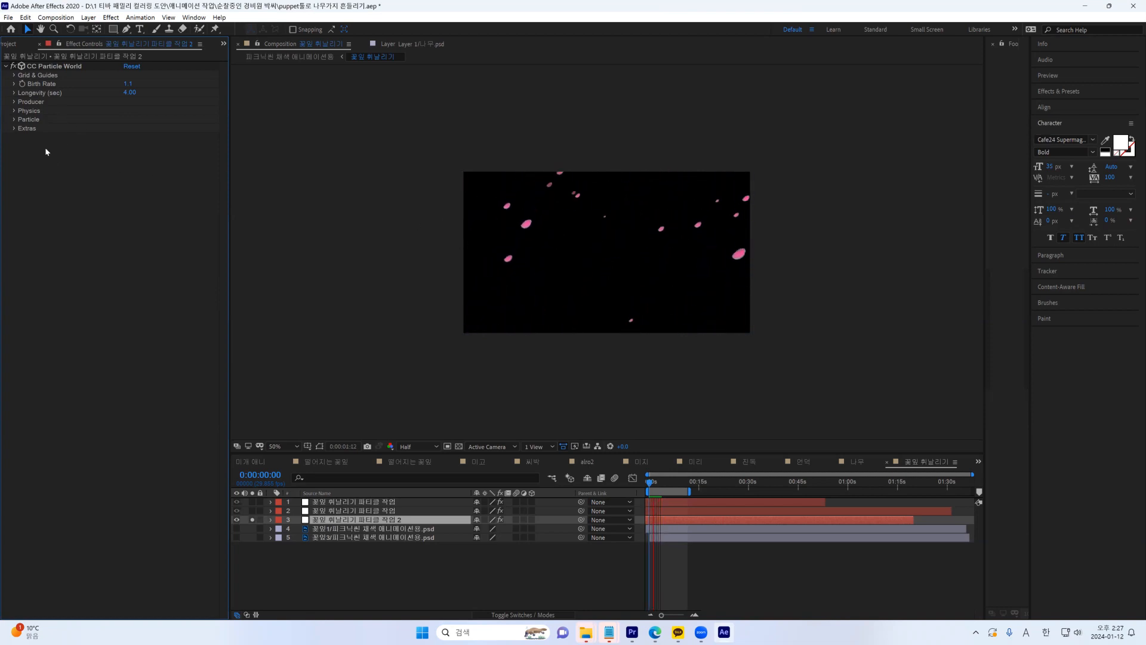
Review the Particle Type options and the Texture Layer choices in the pink petal layer's CC Particle World effect
click(14, 120)
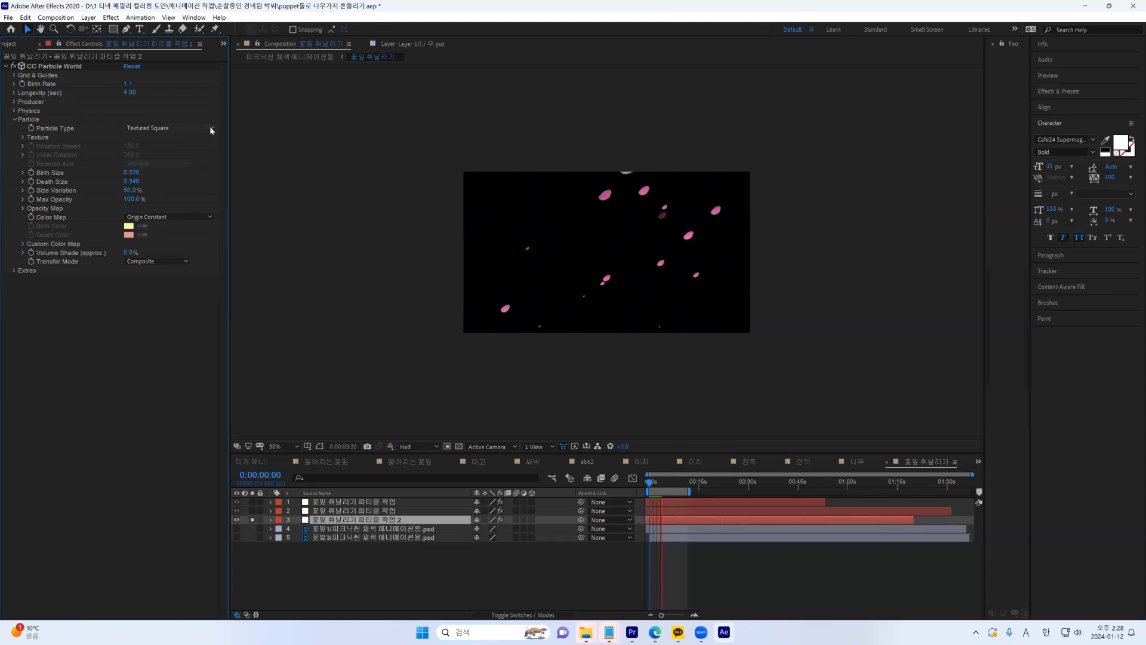
click(322, 530)
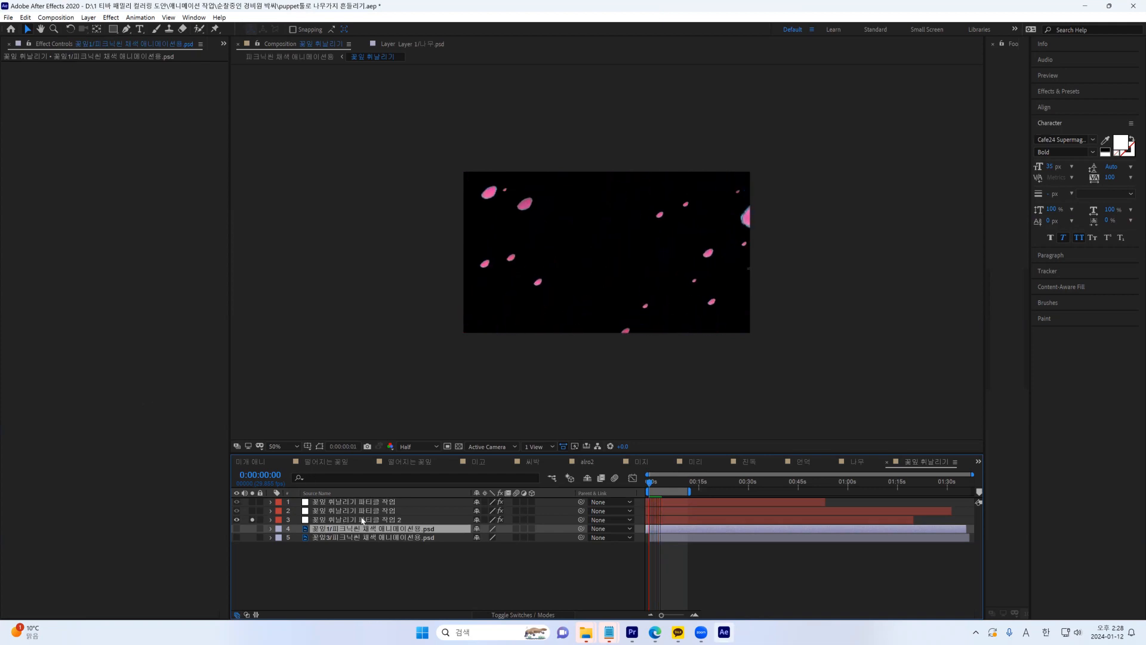
click(318, 520)
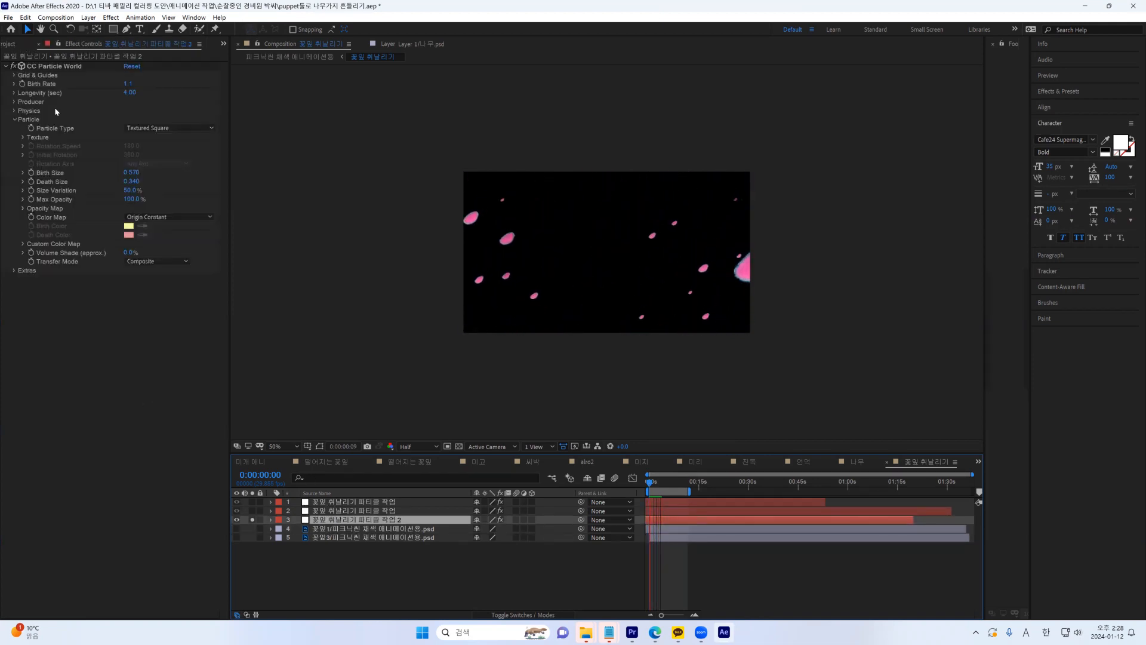
click(169, 128)
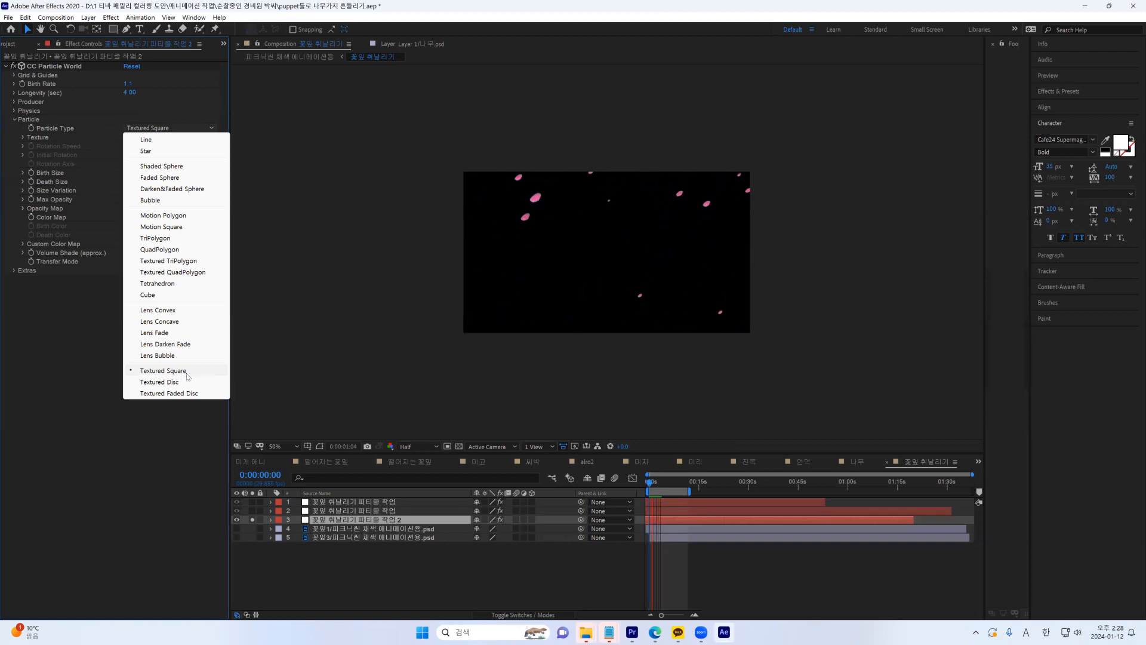
click(176, 377)
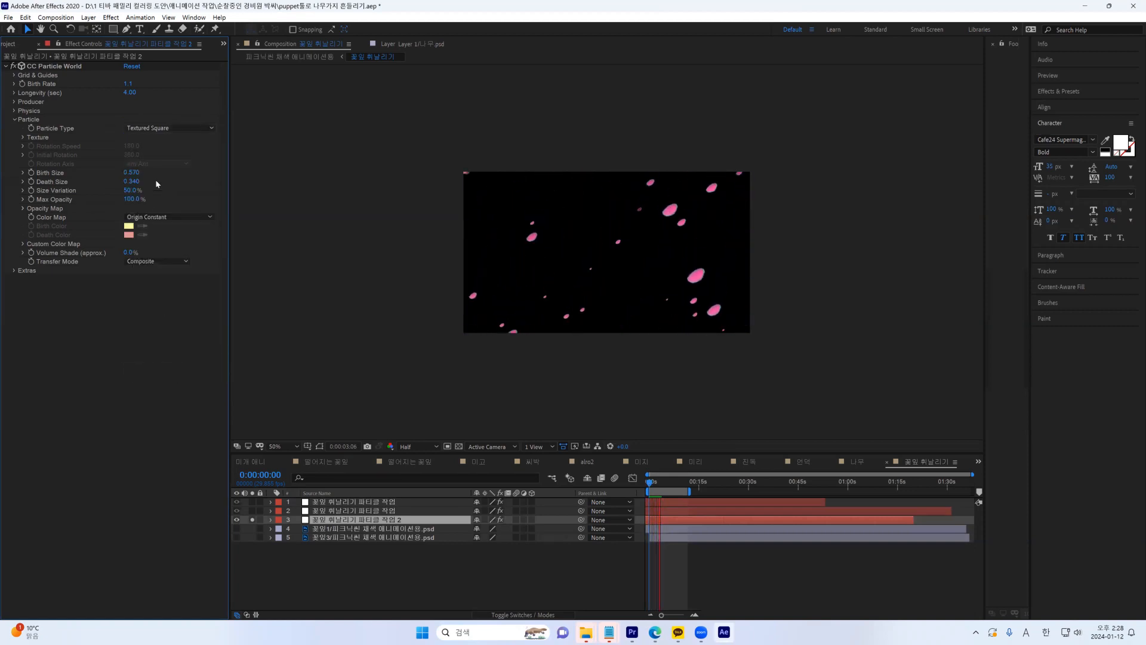
click(23, 137)
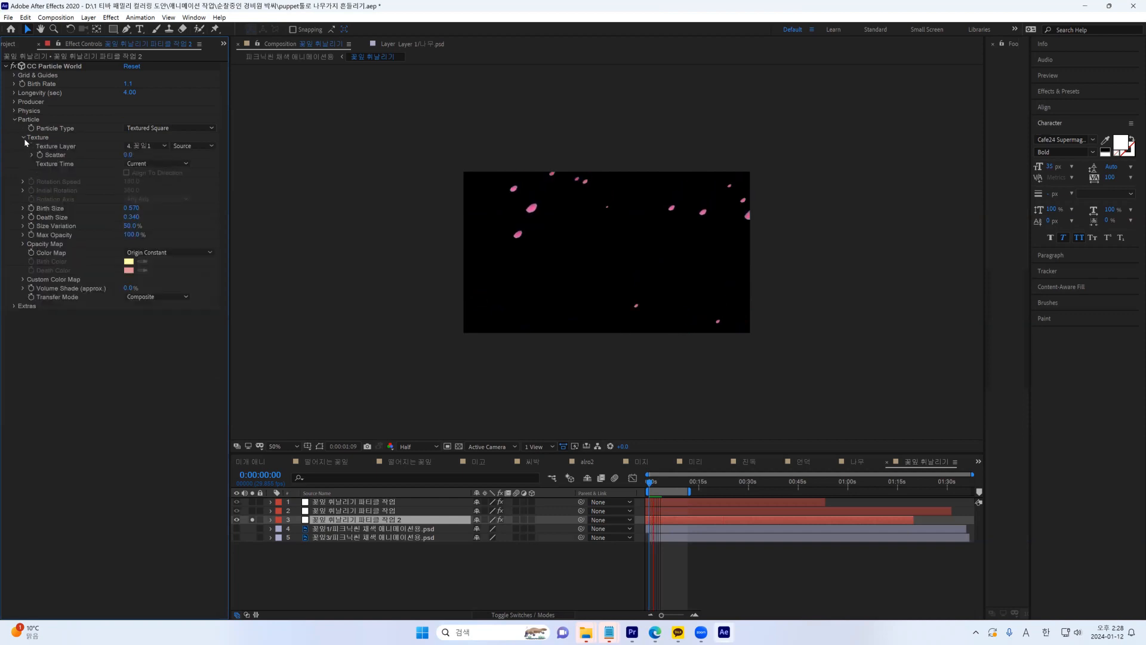
click(158, 147)
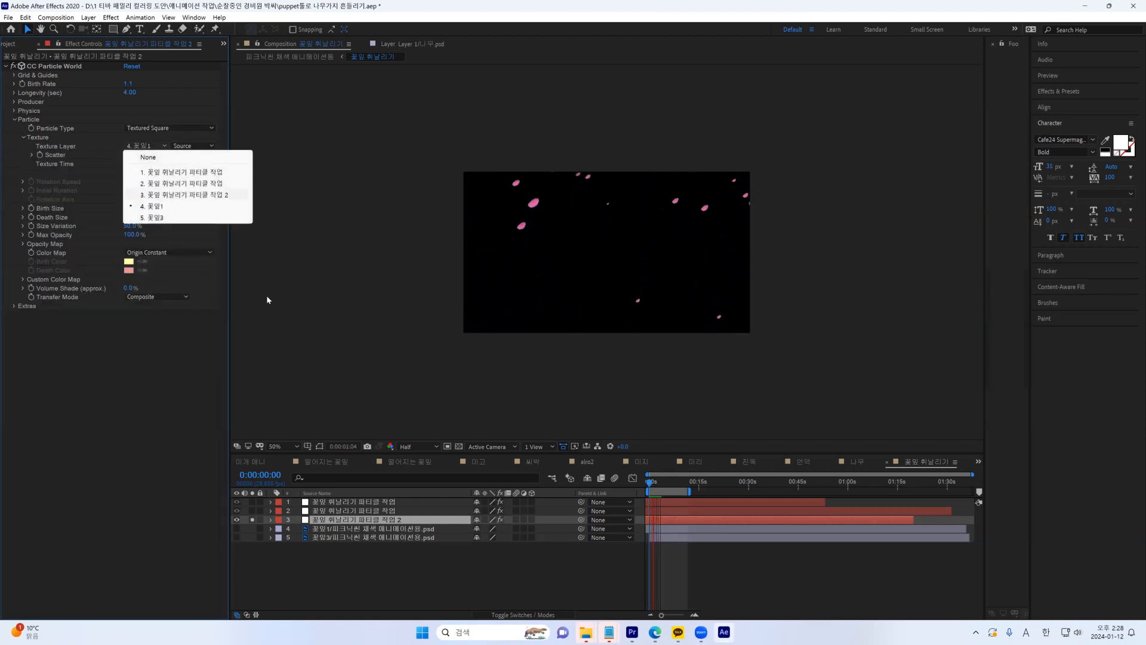
Solo the yellow petal particle layer as well and examine the Texture Layer choices in its CC Particle World effect
click(338, 512)
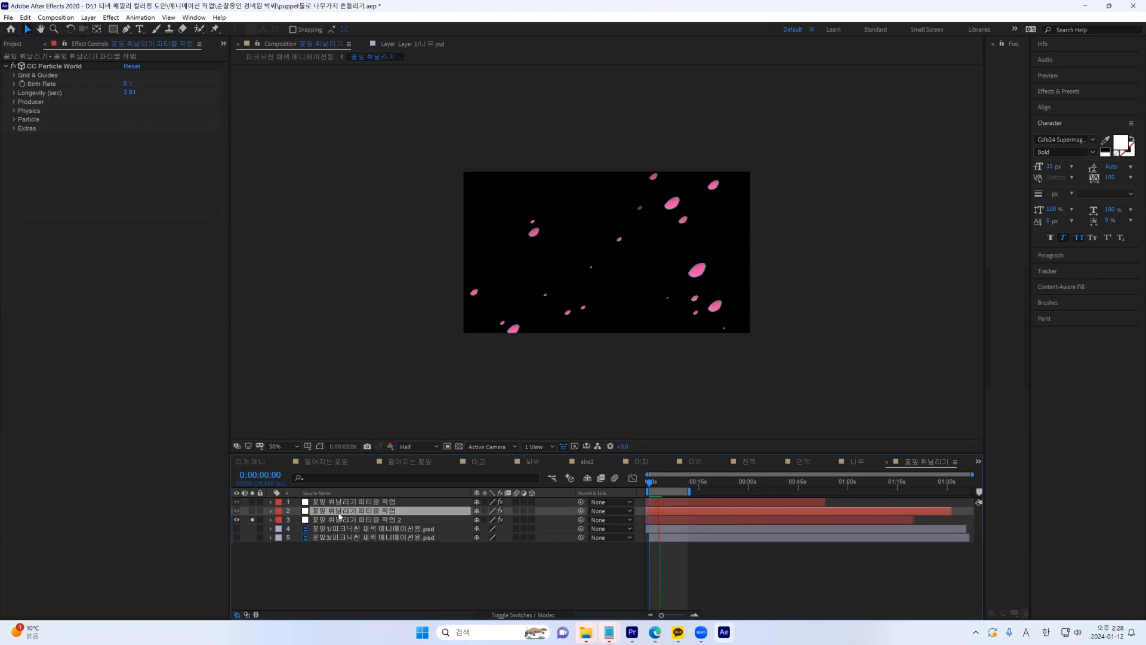
click(252, 510)
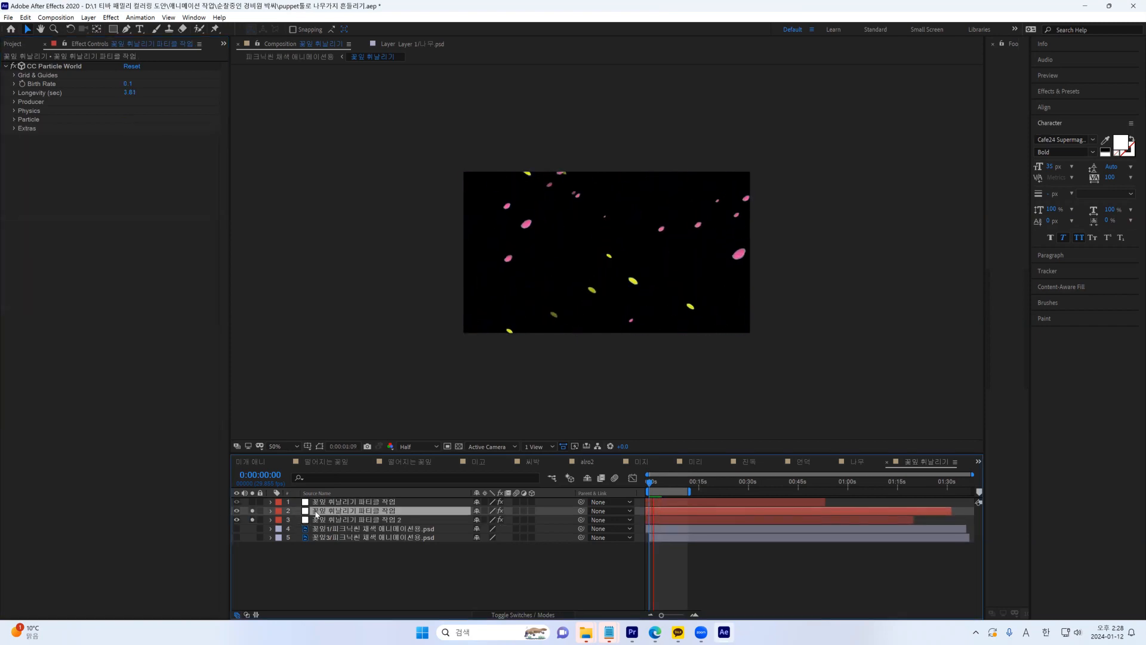
click(15, 119)
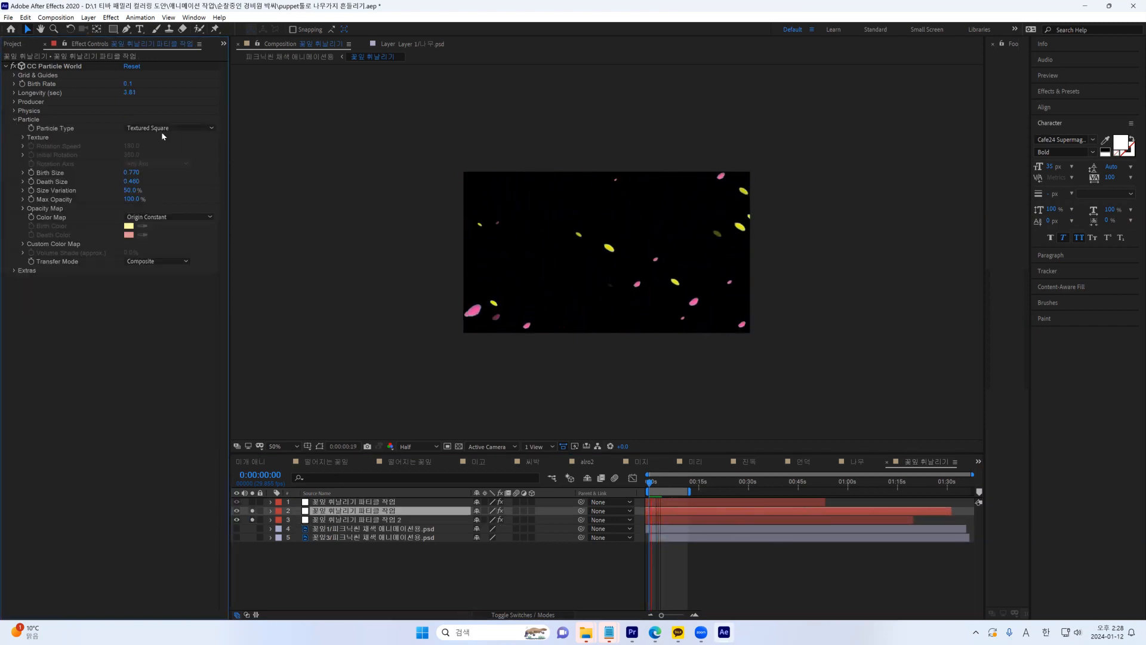
click(24, 137)
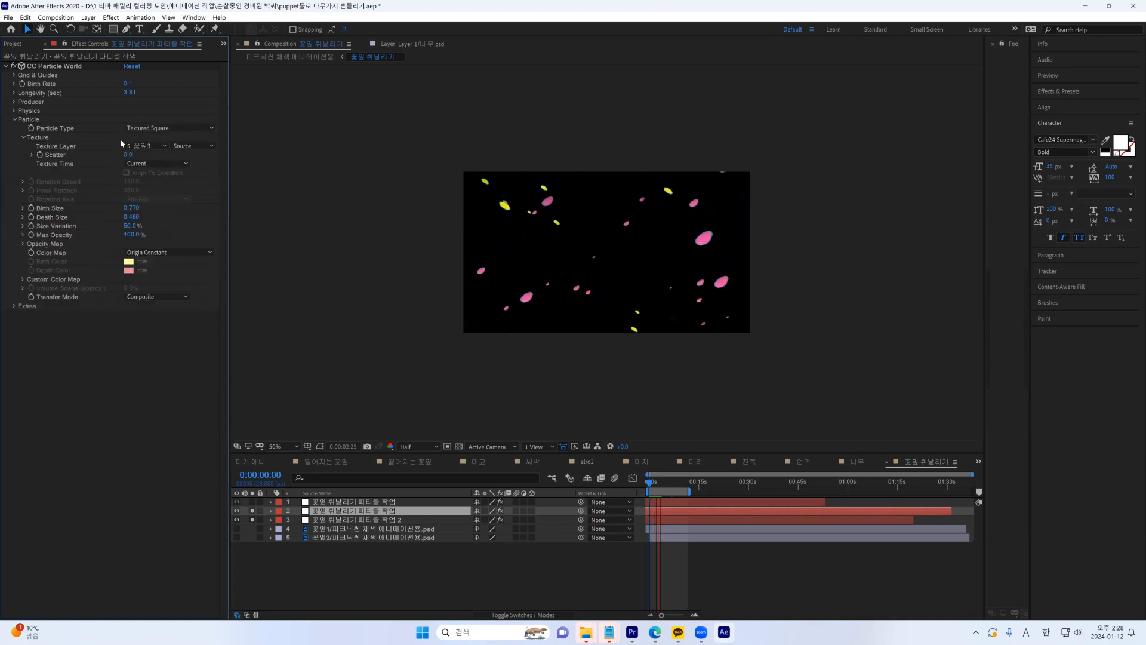
click(165, 146)
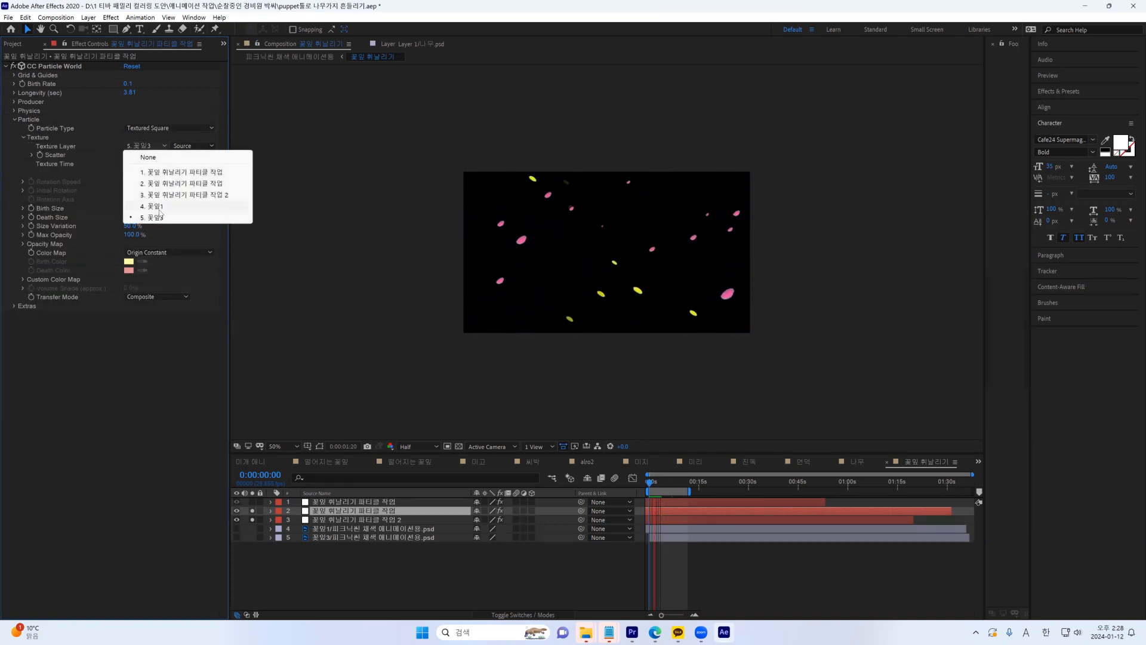
click(376, 580)
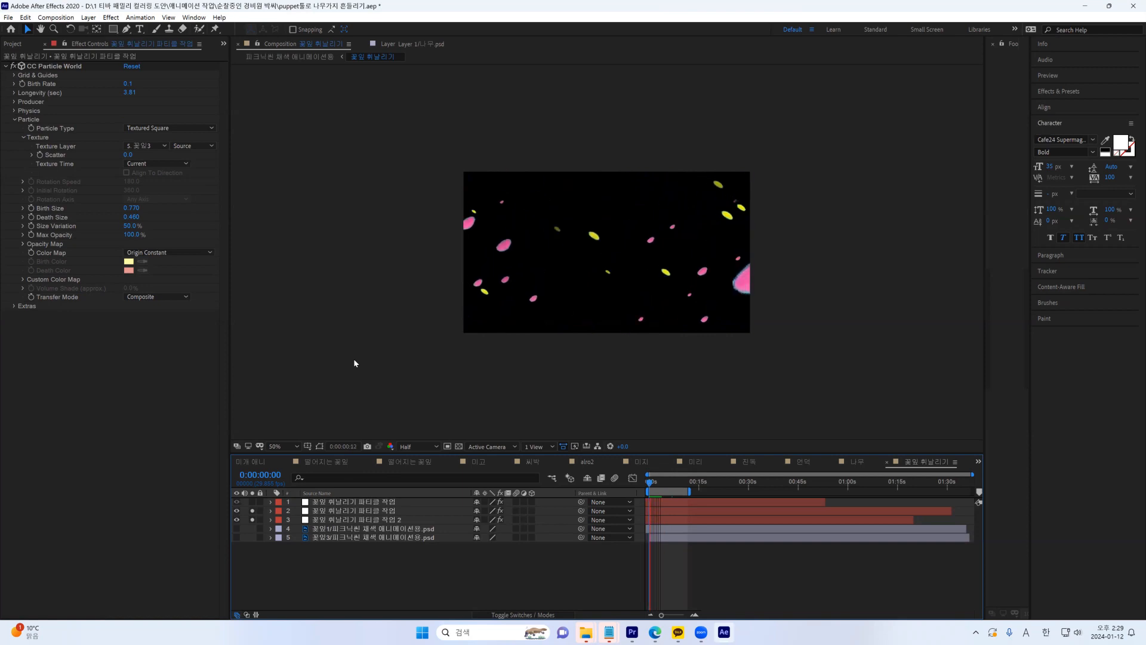
Compare the CC Particle World settings of the pink and yellow petal particle layers
click(351, 529)
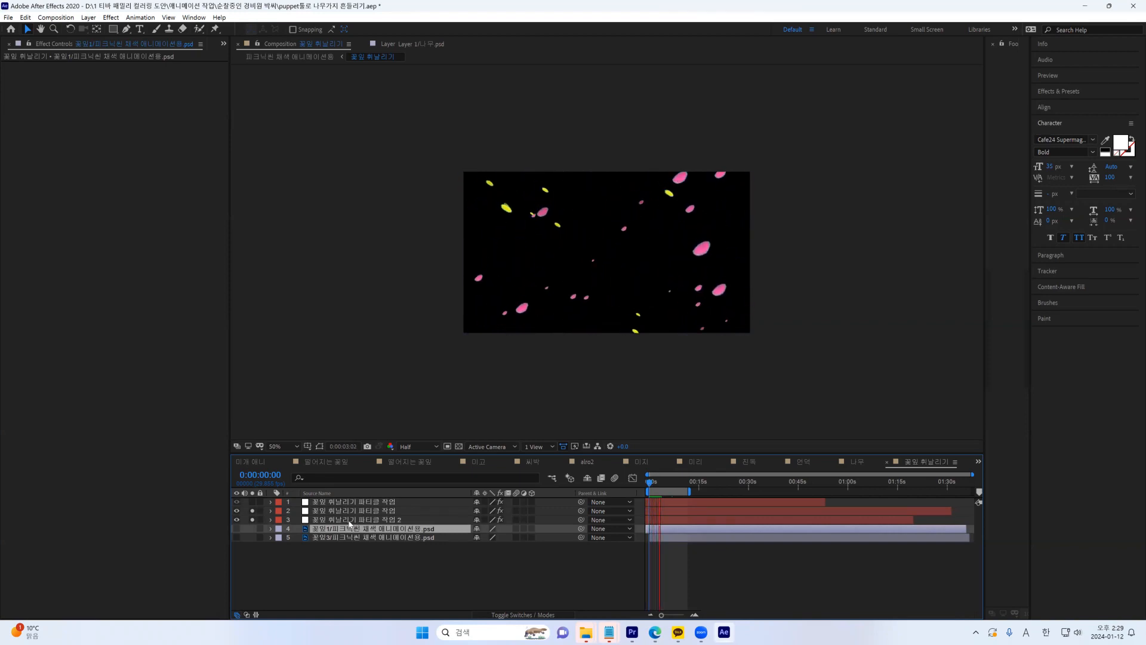
click(336, 520)
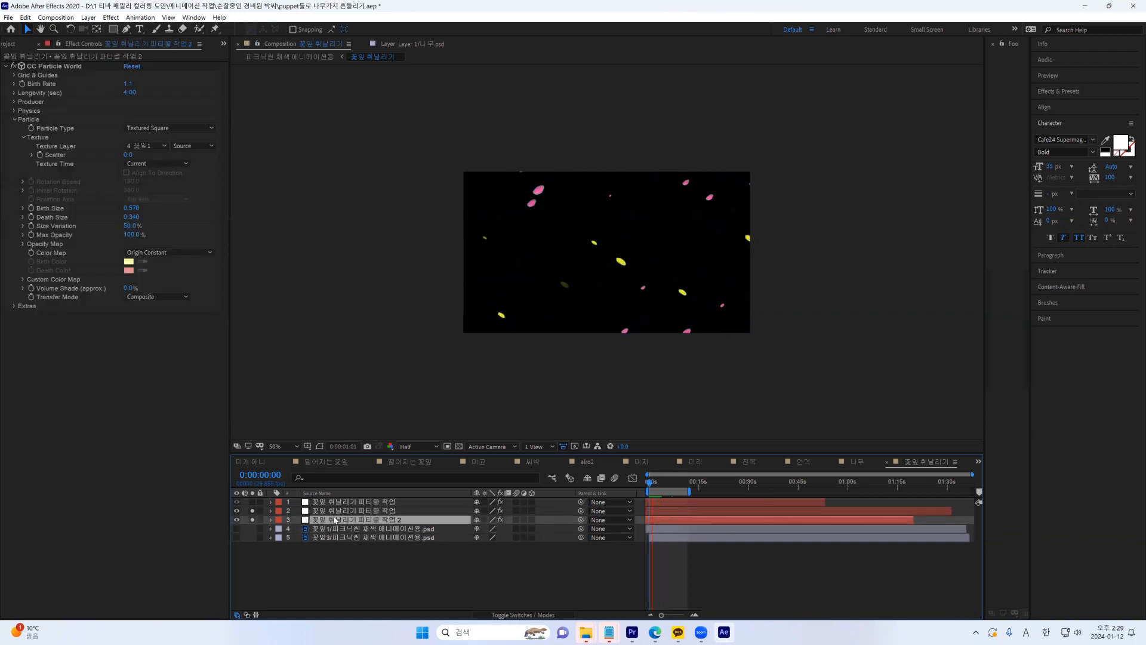
click(337, 512)
click(337, 520)
click(336, 512)
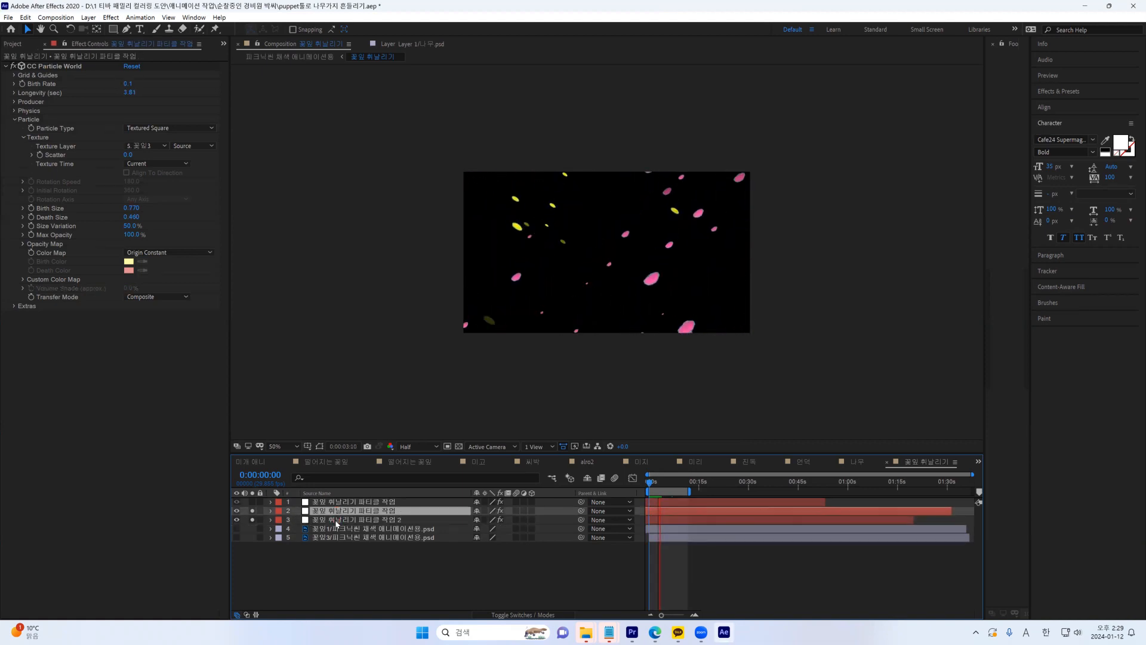
click(336, 520)
click(338, 512)
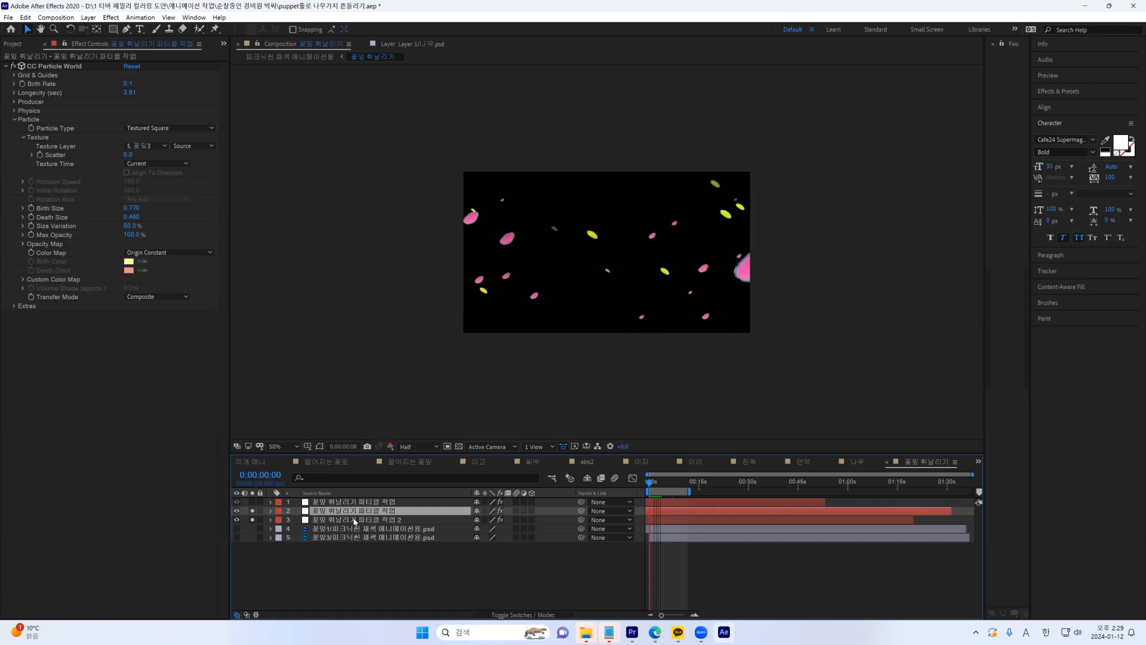
click(353, 578)
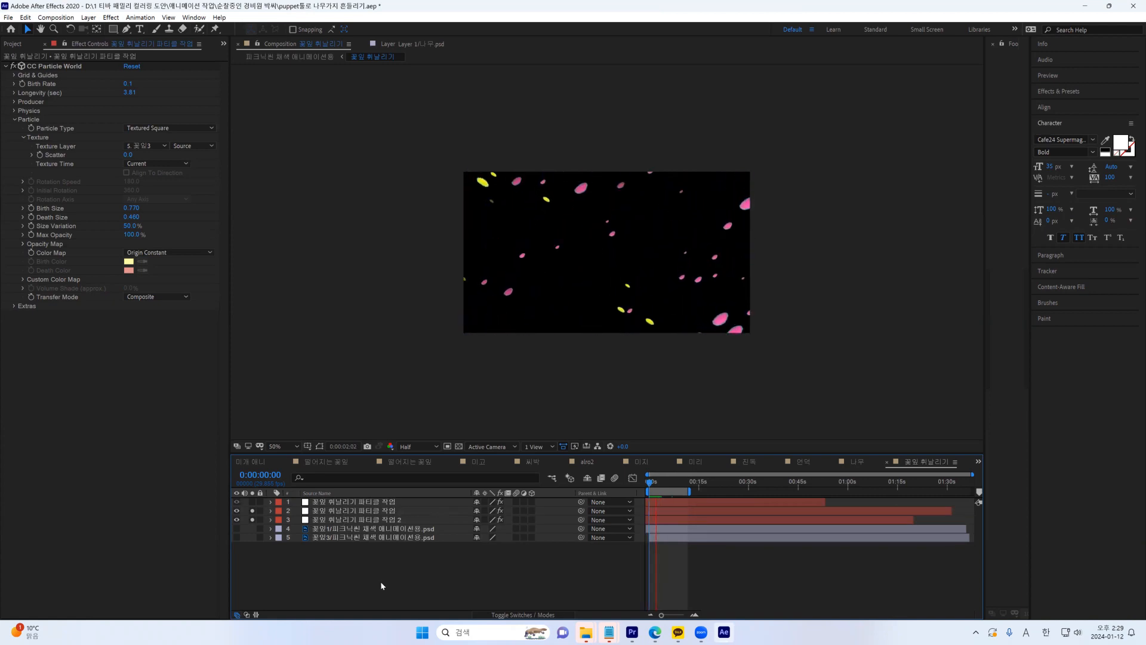
Create a white solid, apply CC Particle World to it, and preview it with the petal particle layers no longer soloed
key(ctrl+y)
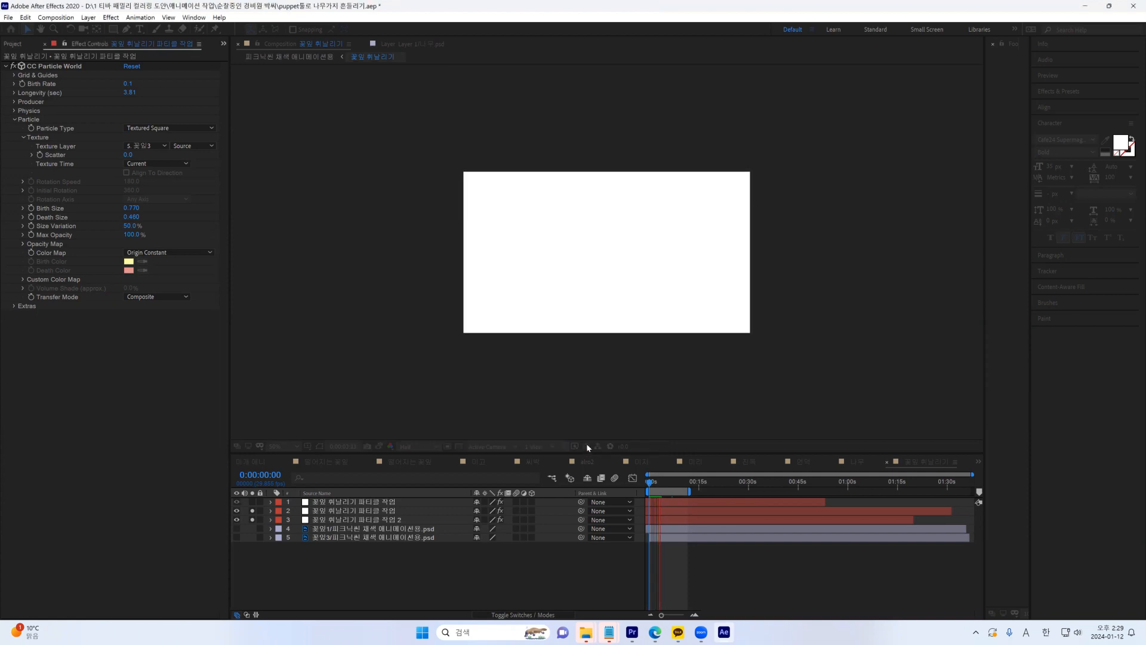
click(585, 443)
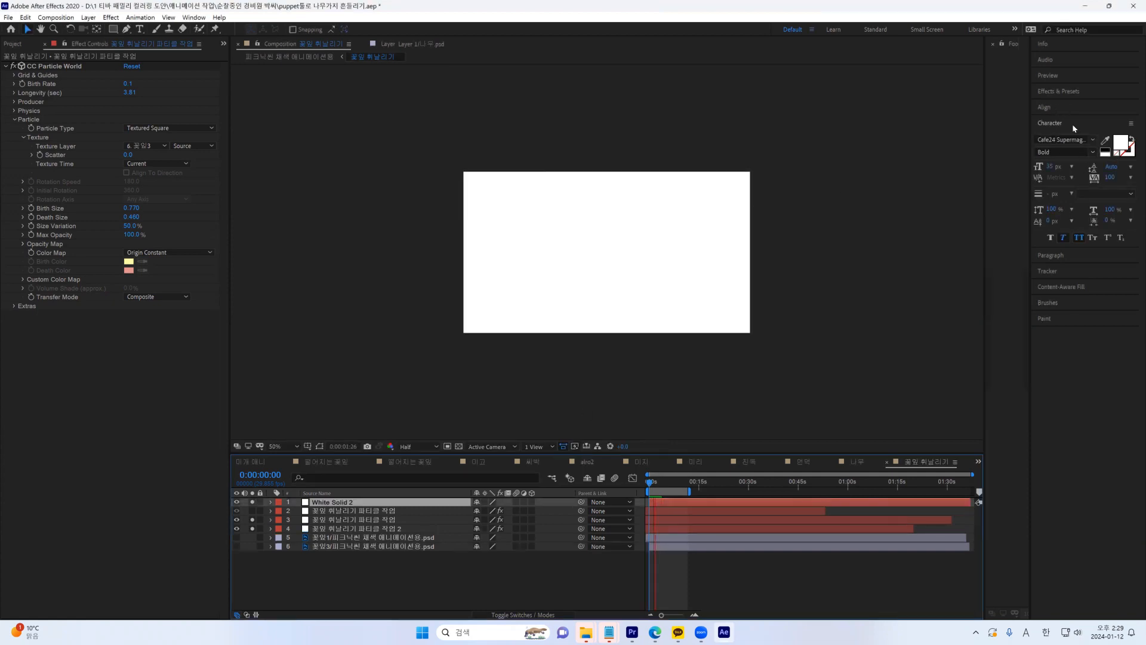
click(1058, 91)
click(1071, 136)
drag(1070, 136, 361, 502)
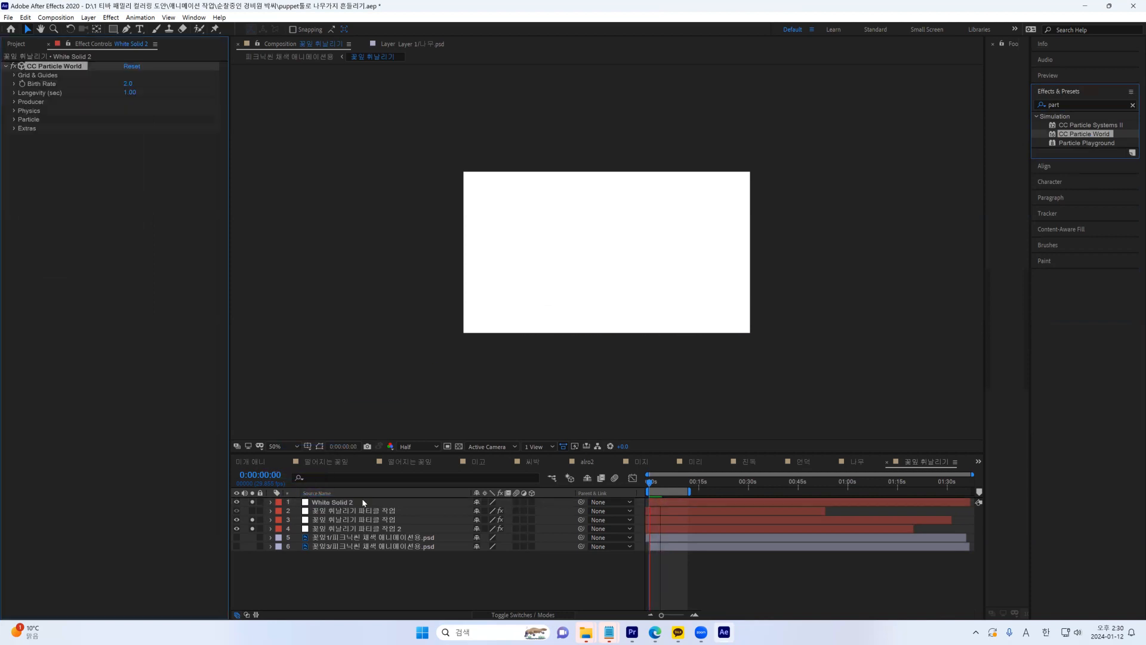
key(space)
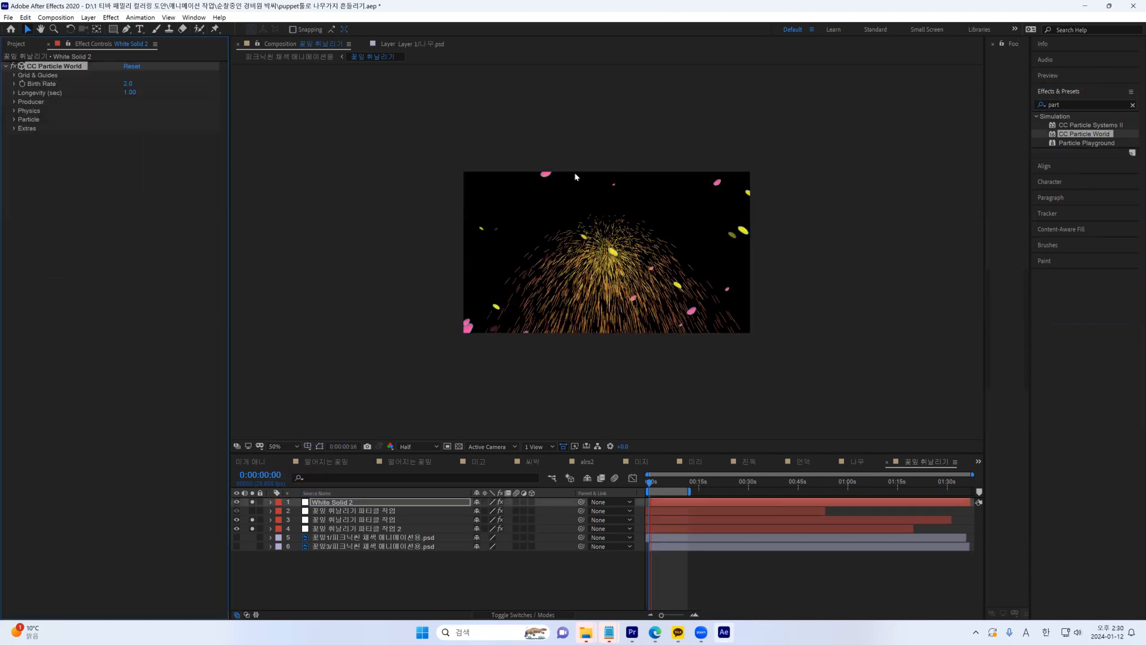
click(252, 520)
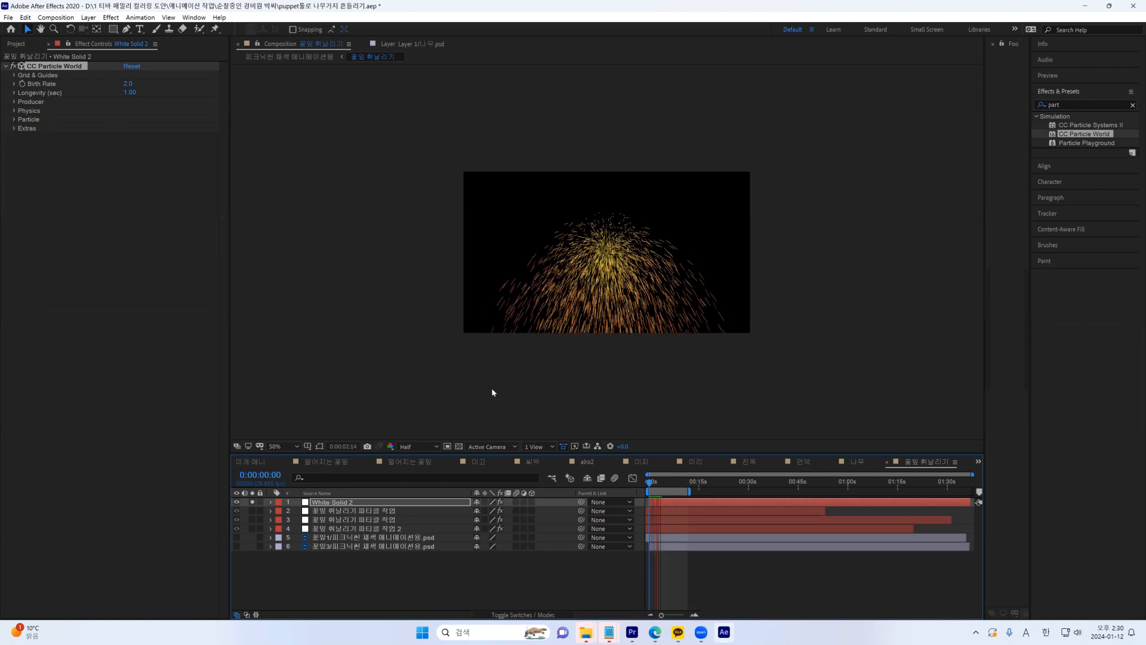
Turn on visibility of the pink 꽃잎1 petal layer and inspect its image up close in the Layer viewer
click(365, 539)
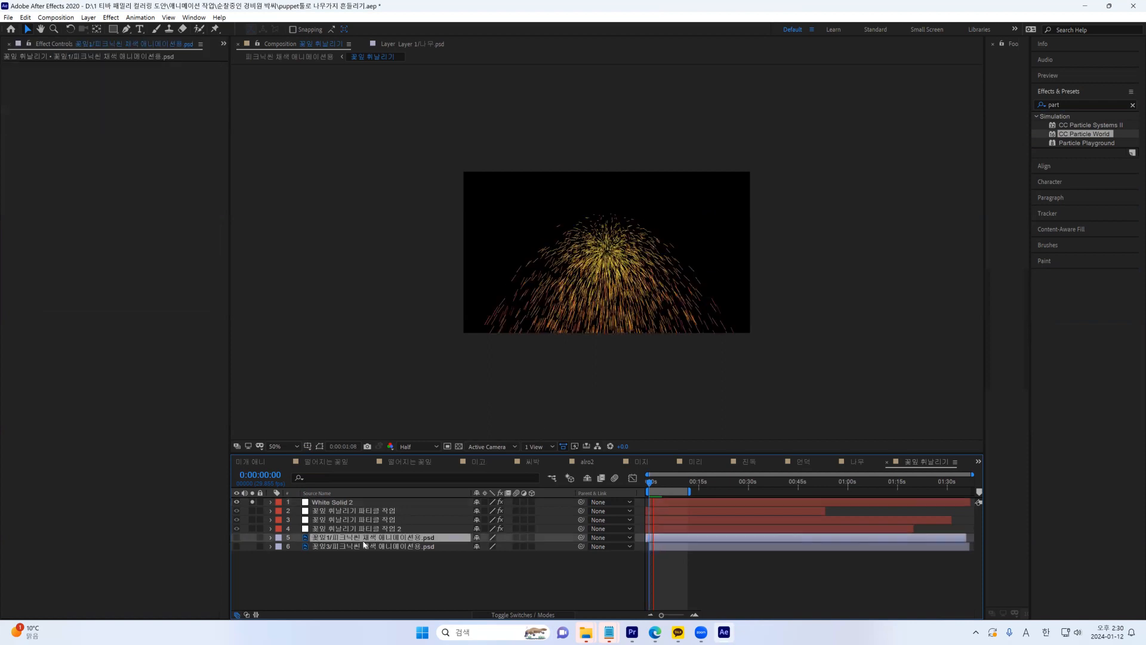
click(236, 537)
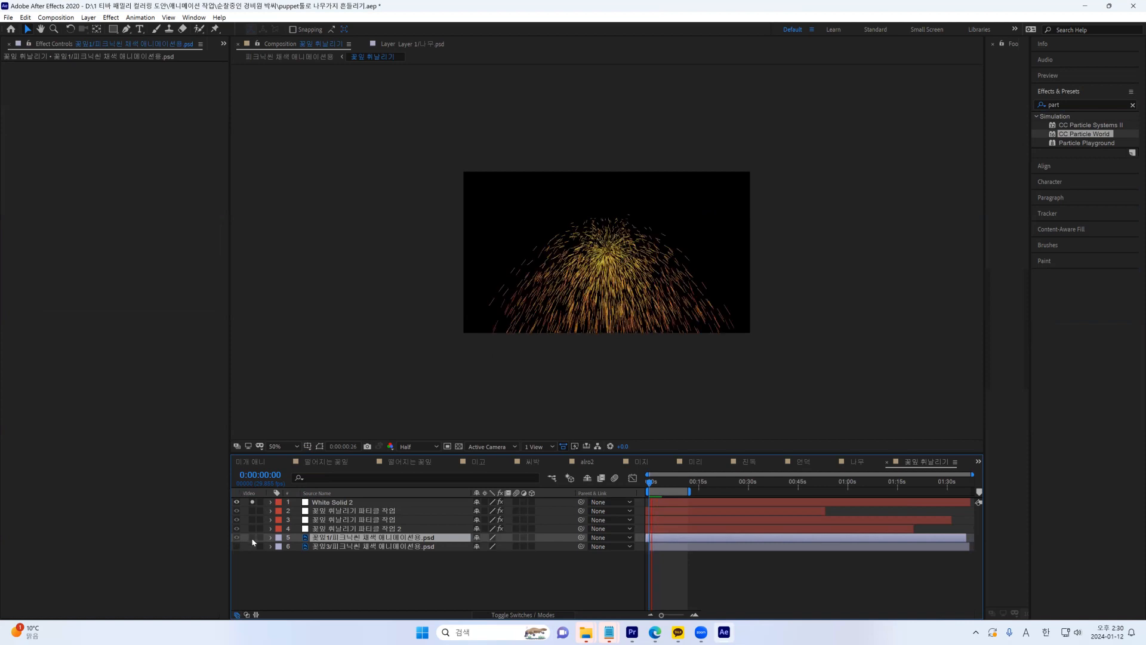
double_click(329, 539)
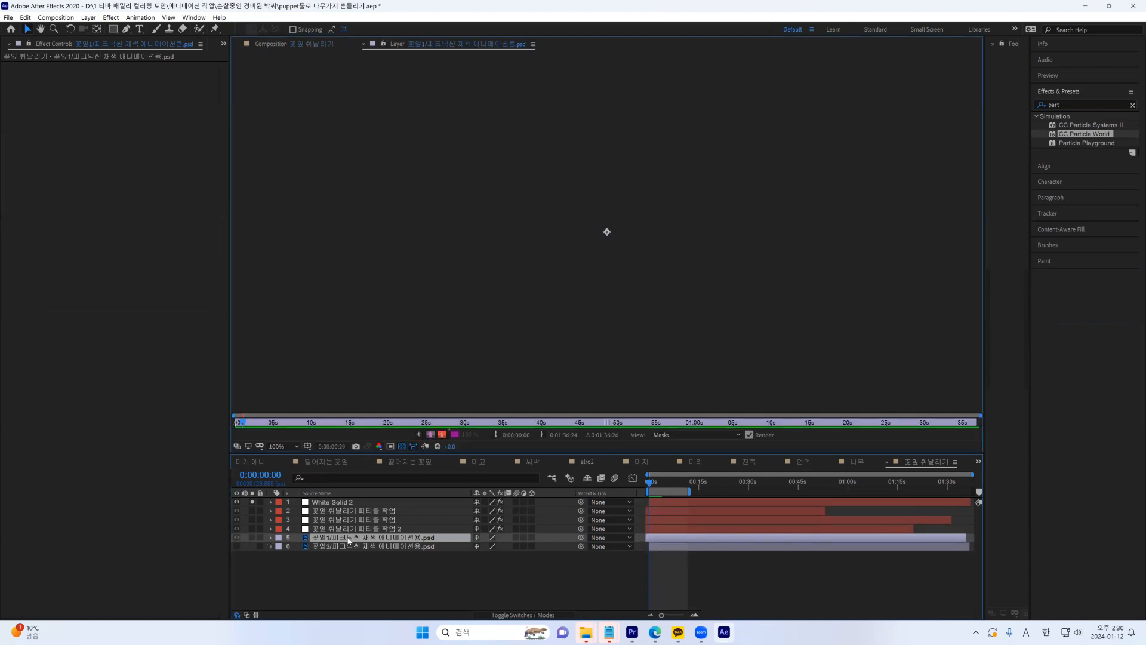
scroll(636, 215, up, 5)
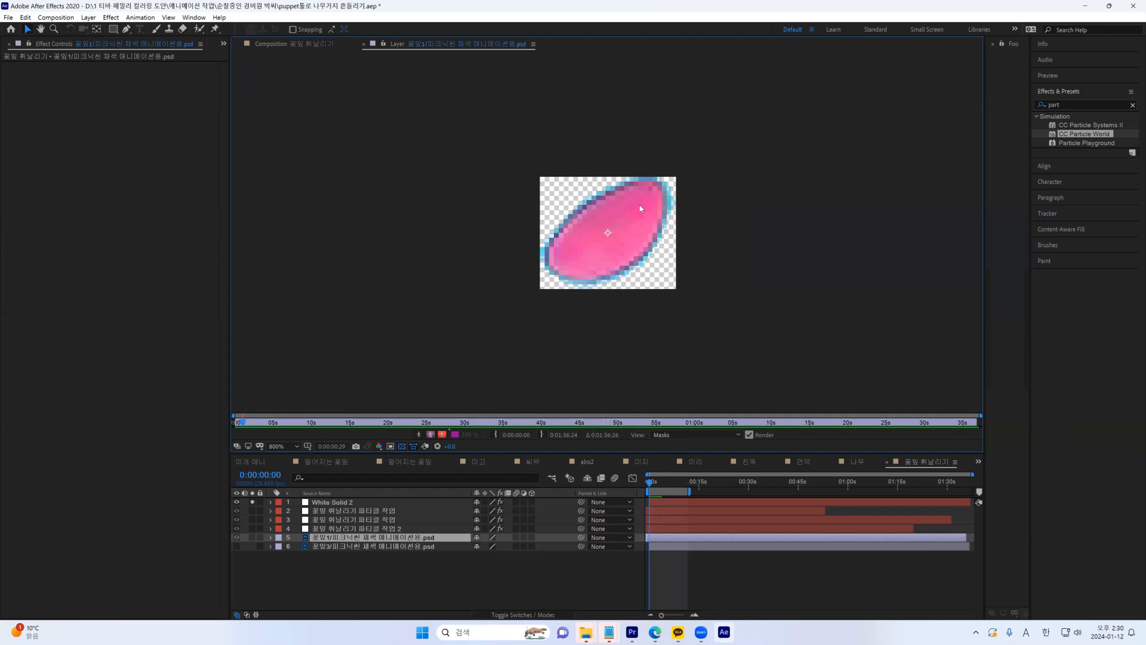
Turn on visibility of the yellow 꽃잎3 petal layer and view its image in the Layer viewer
click(329, 547)
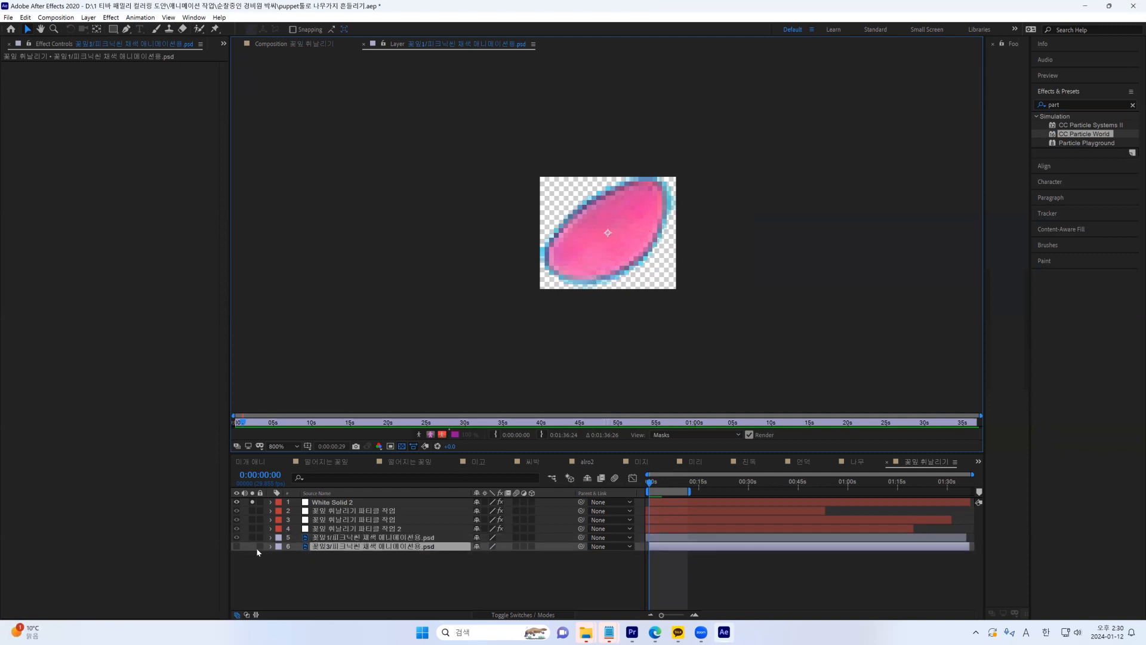
click(236, 547)
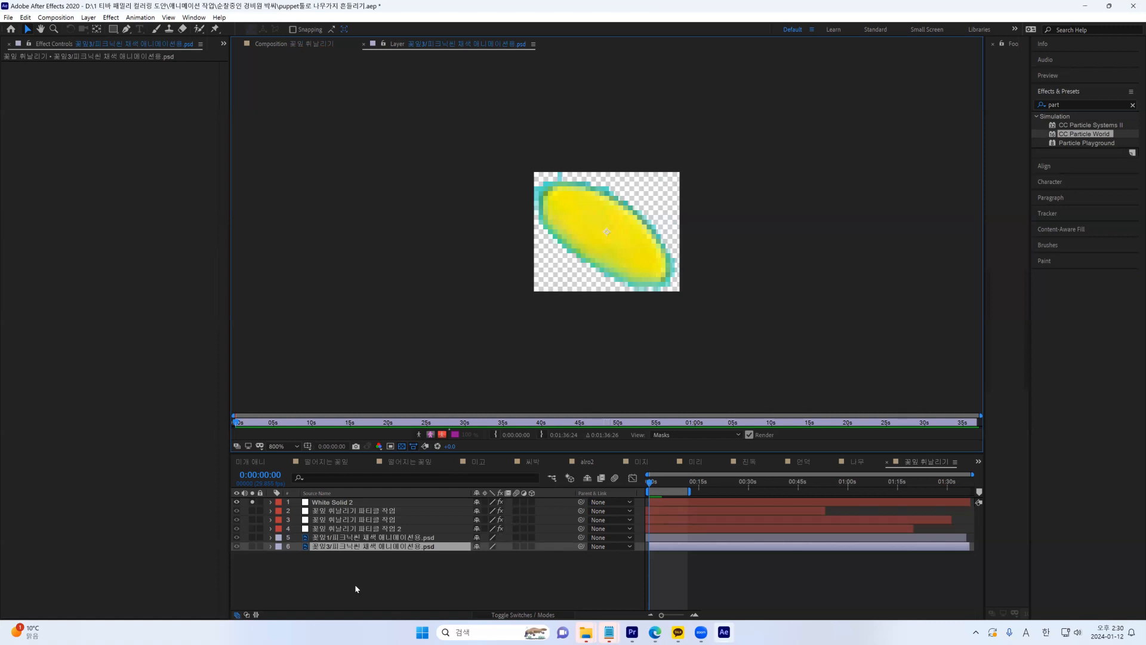
click(362, 538)
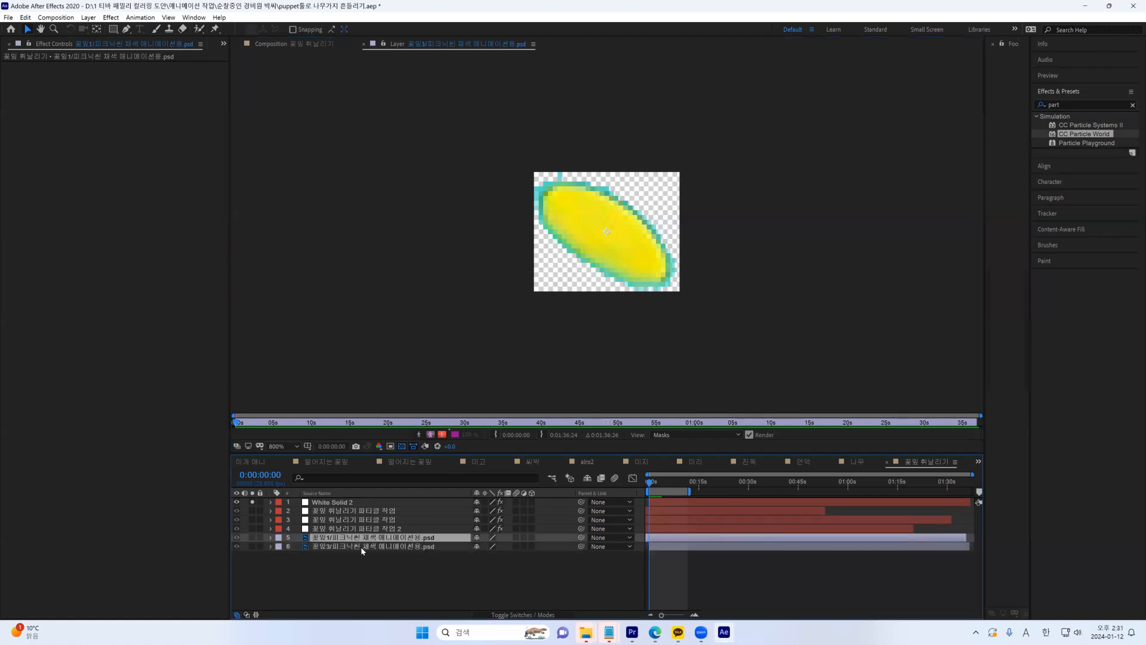
click(418, 546)
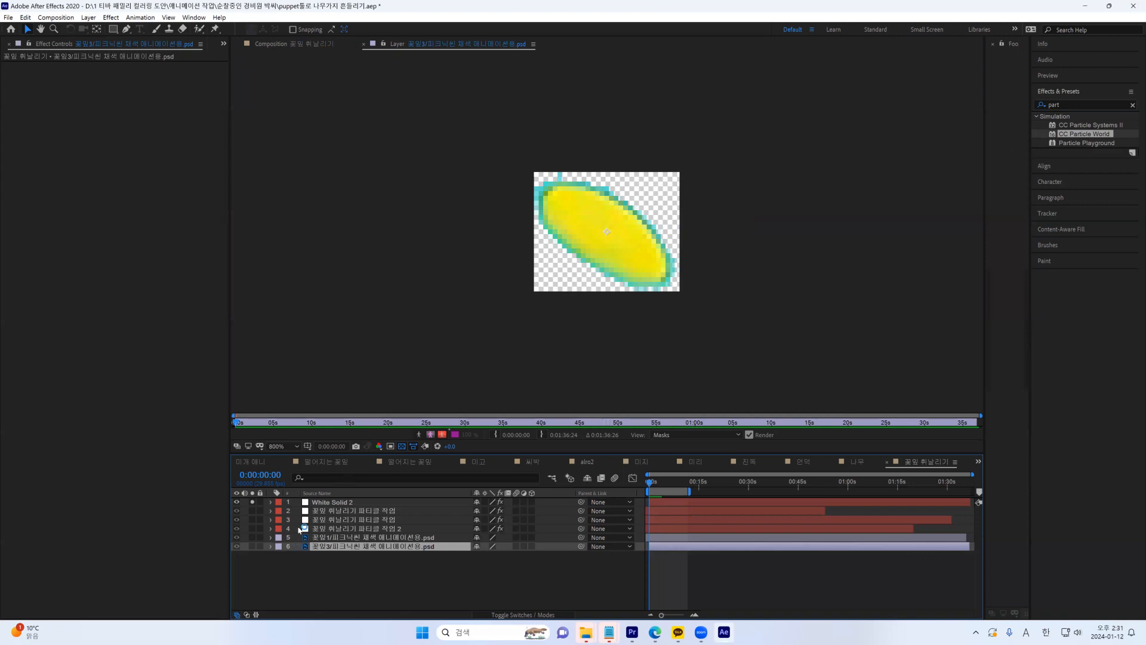
Return to the composition and set the CC Particle World particle type on White Solid 2 to Textured Square
click(307, 43)
click(348, 538)
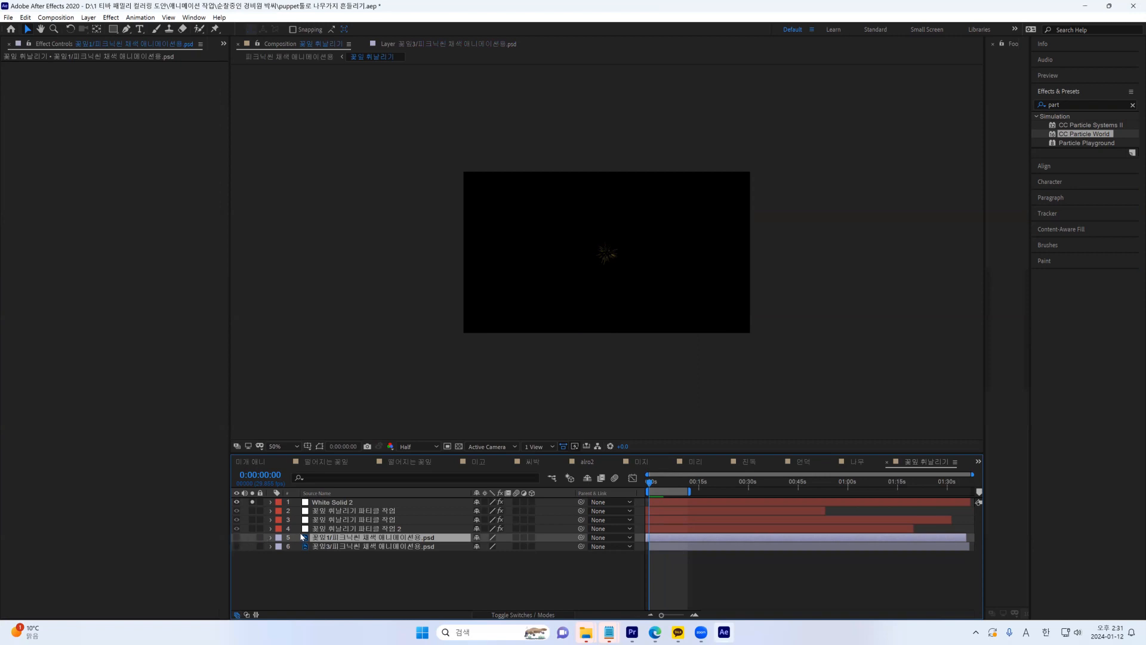
click(325, 502)
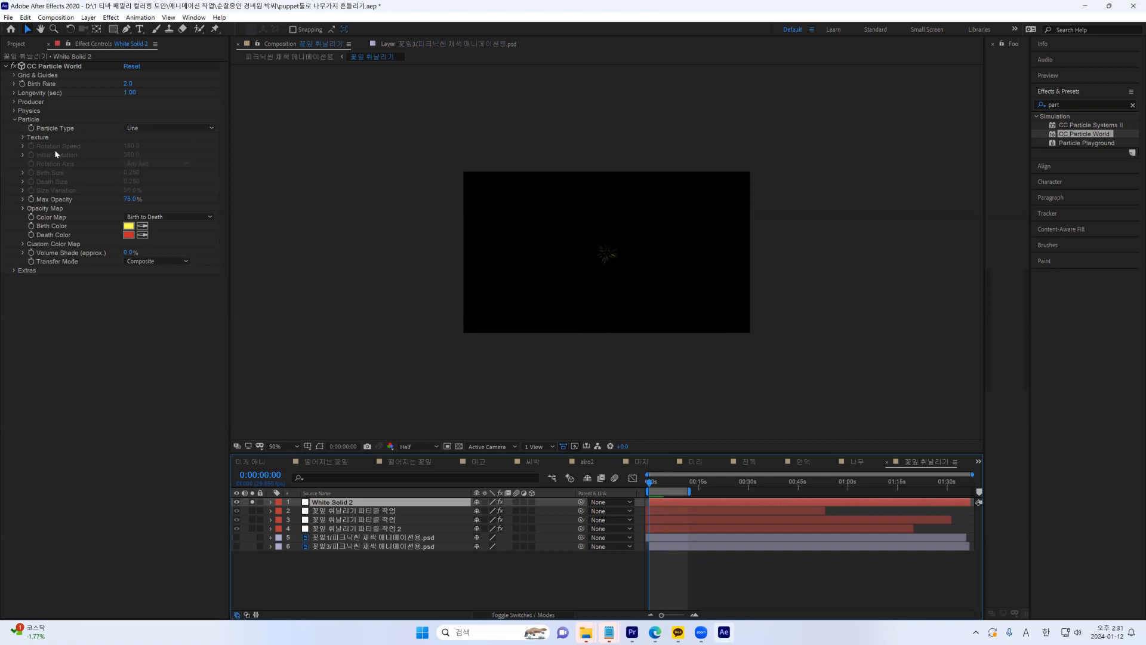
click(181, 129)
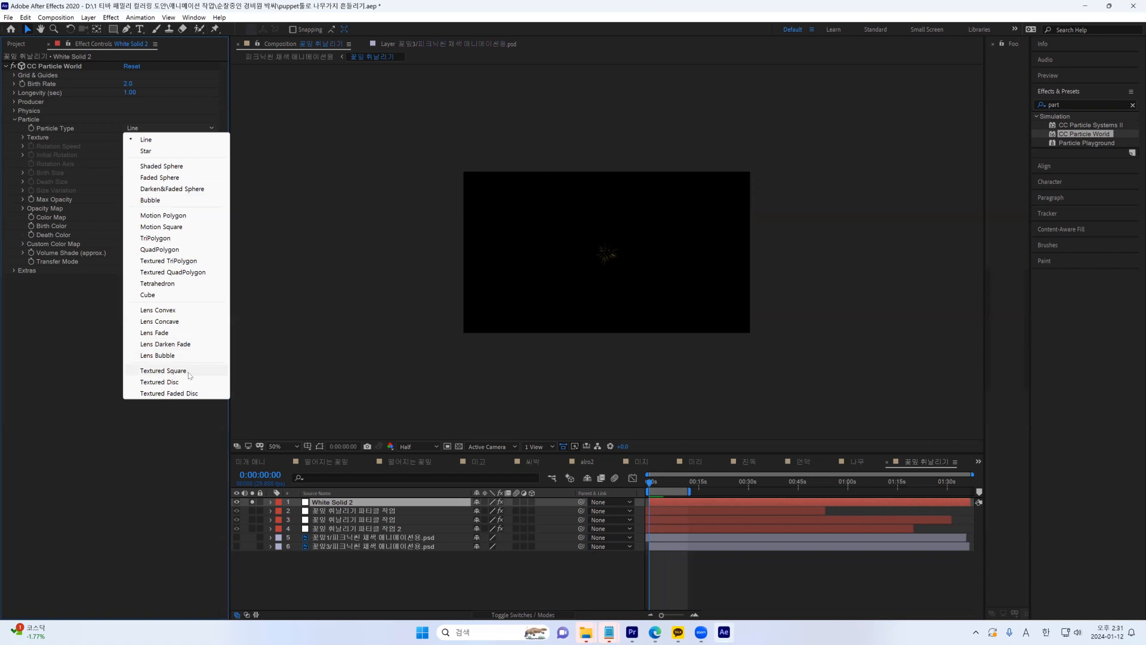
click(163, 371)
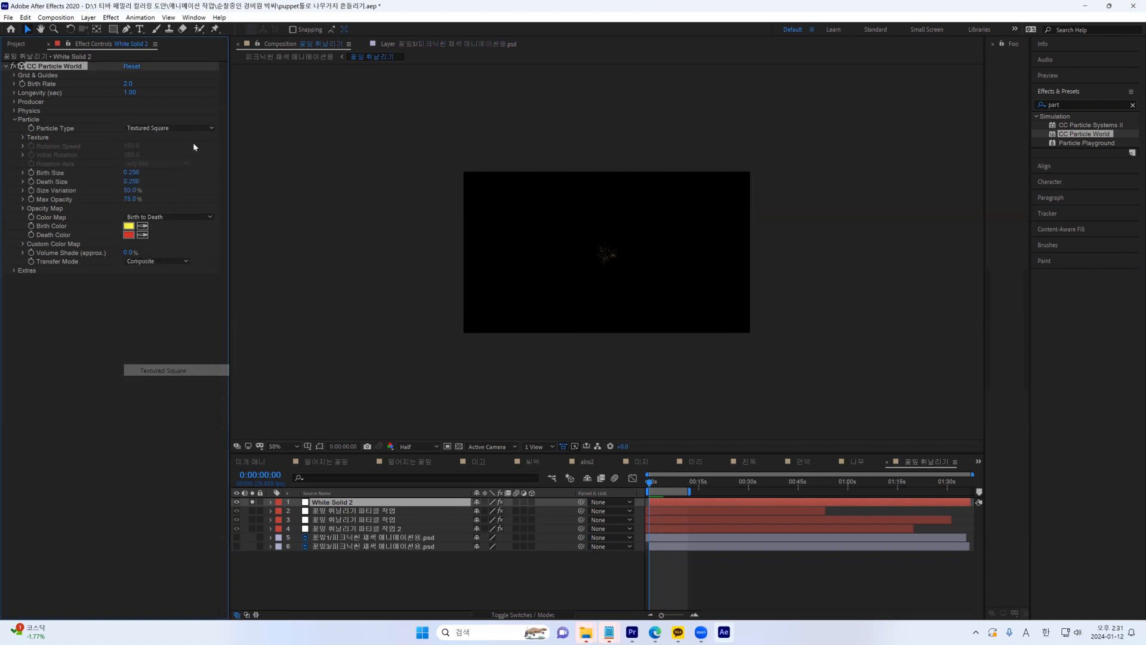
Review the particle type choices and texture options of CC Particle World on White Solid 2, keeping Textured Square
click(23, 137)
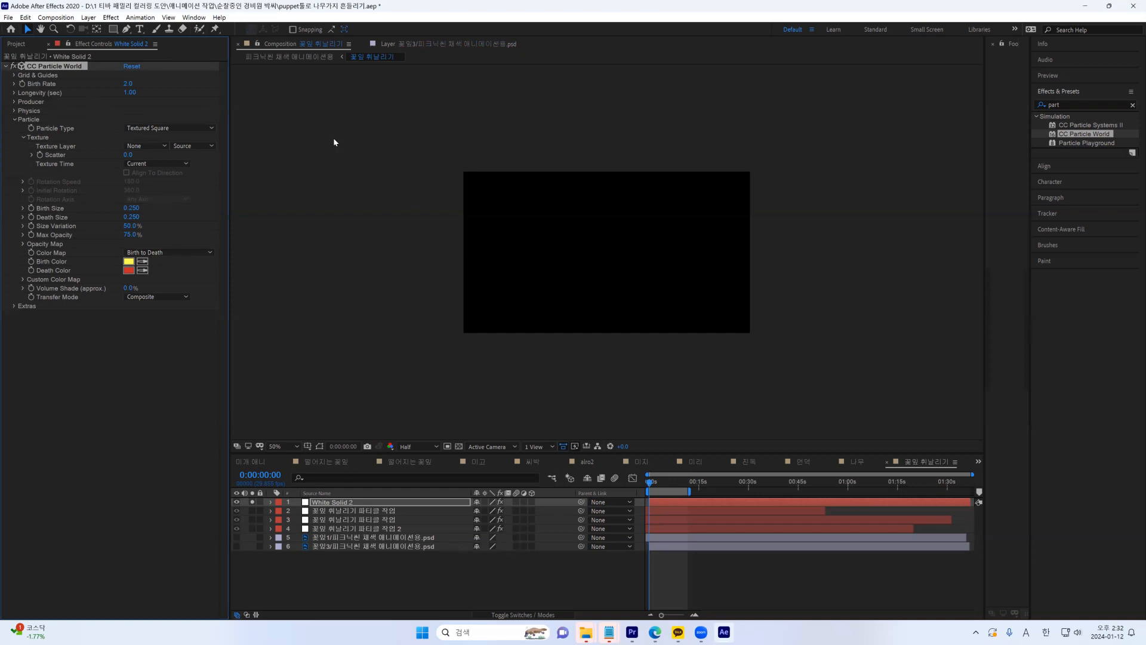
click(333, 546)
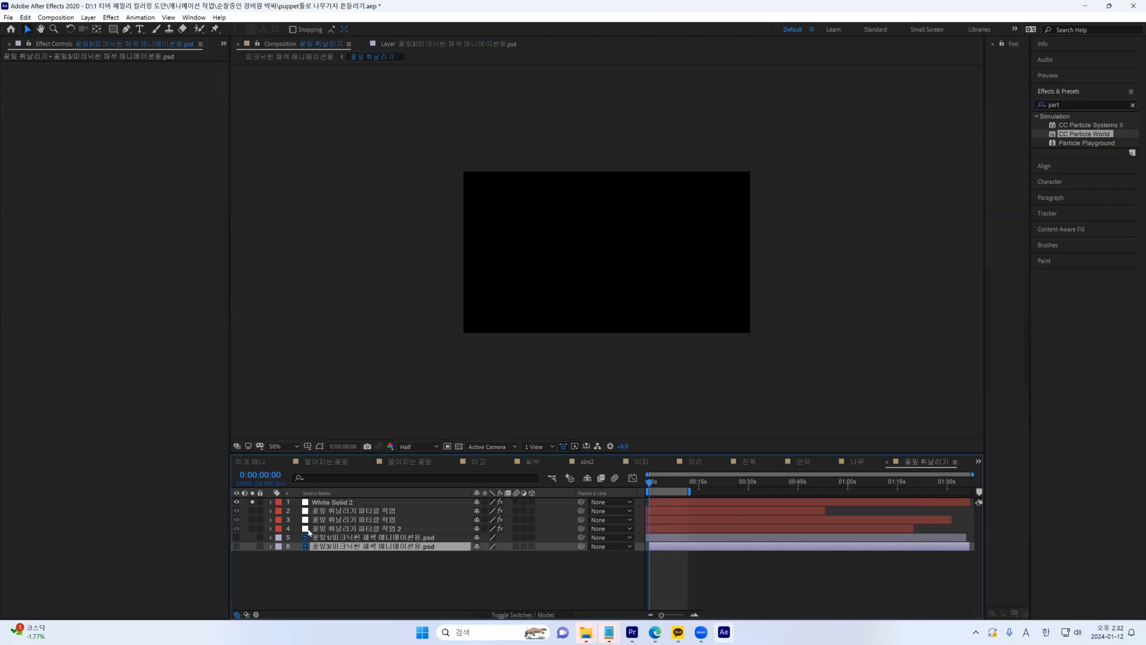
click(330, 504)
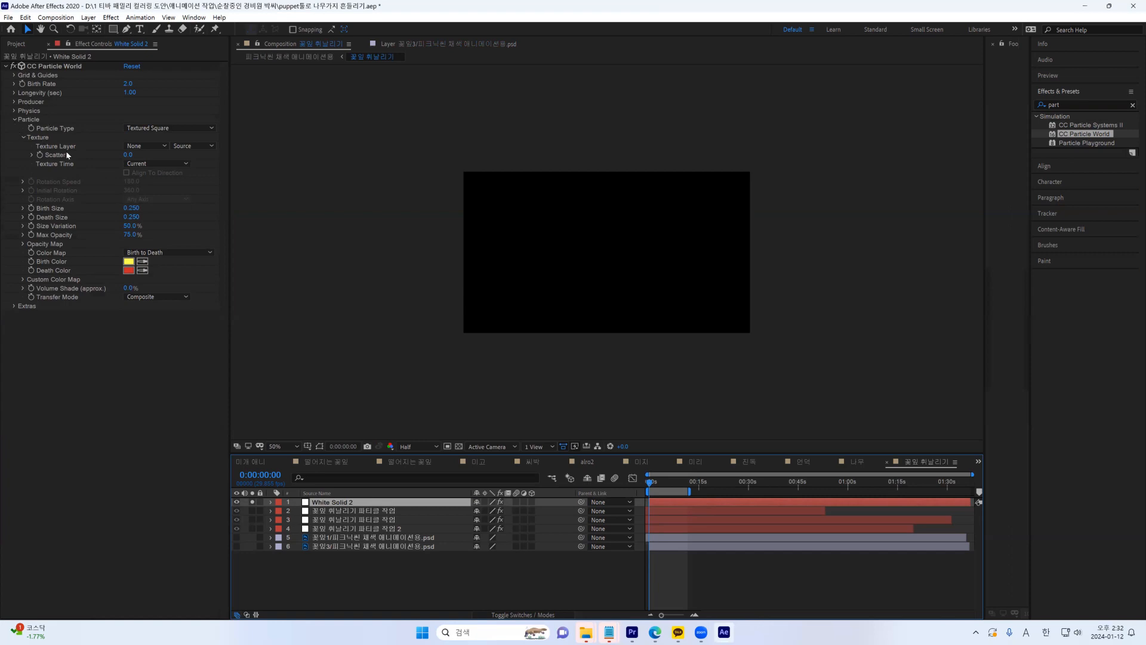
click(16, 119)
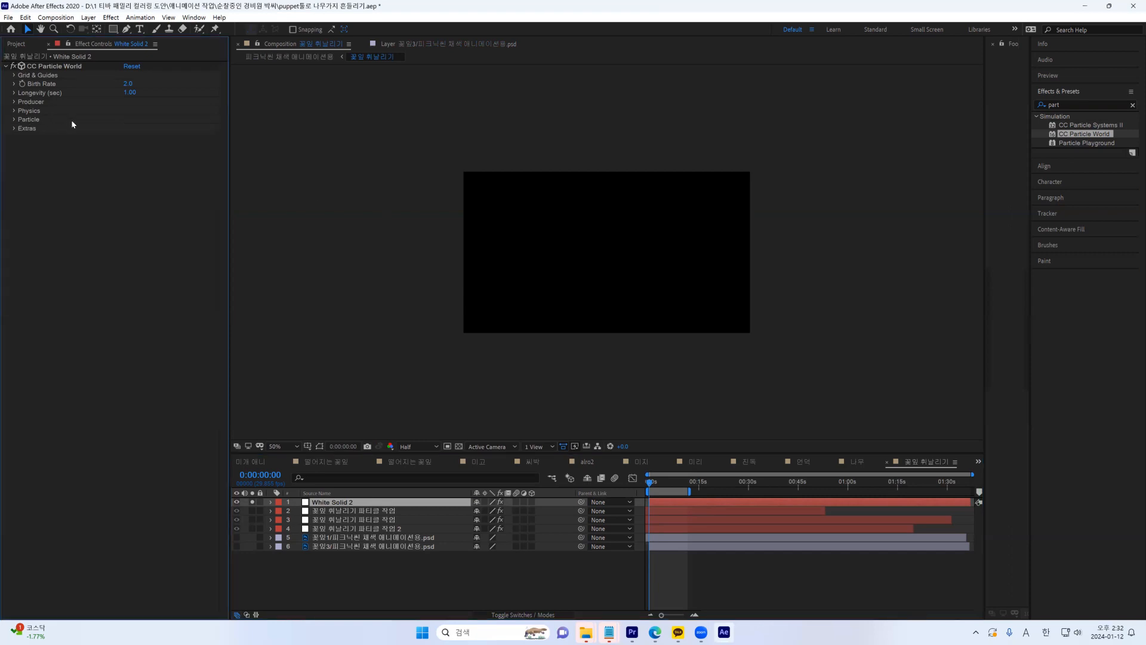
click(14, 120)
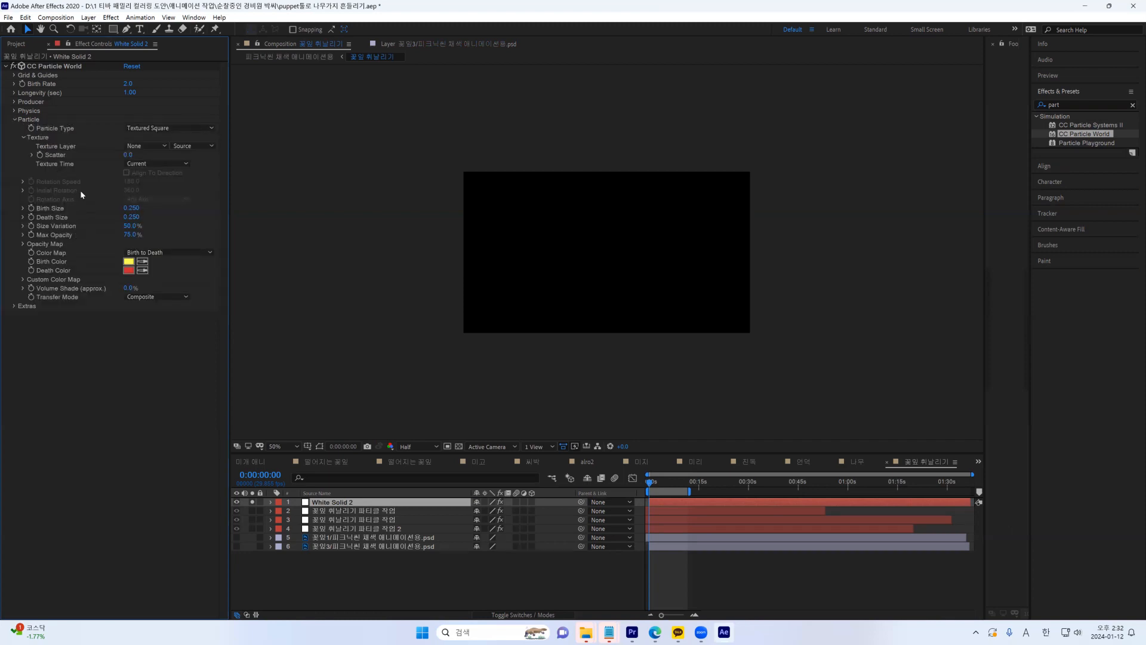
click(25, 137)
click(168, 127)
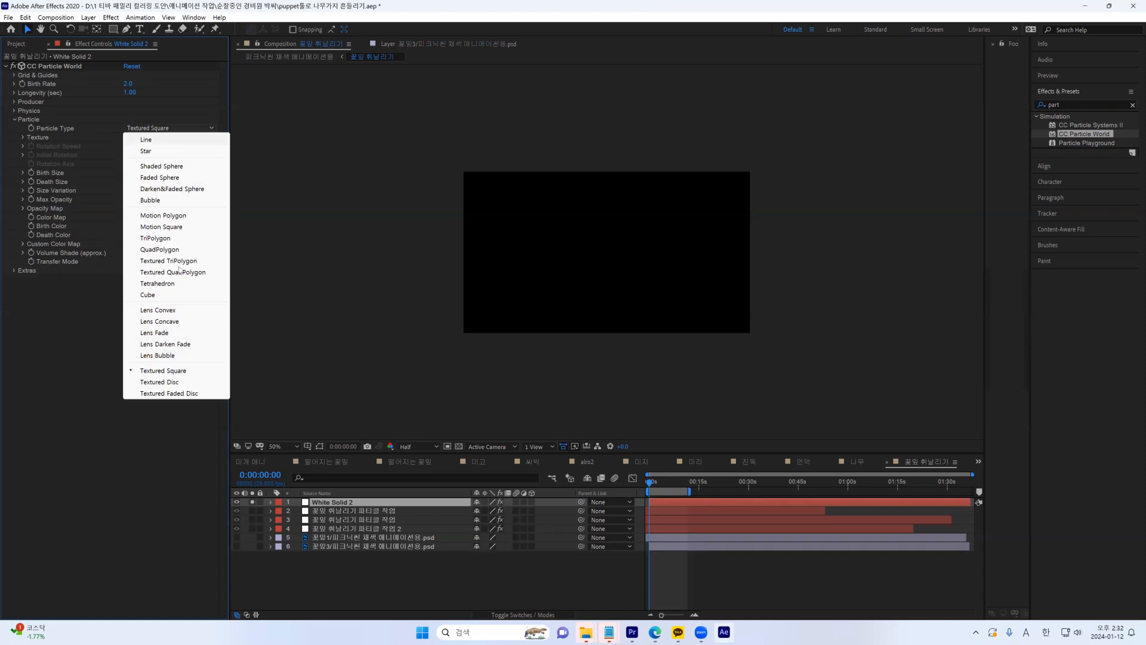
click(177, 371)
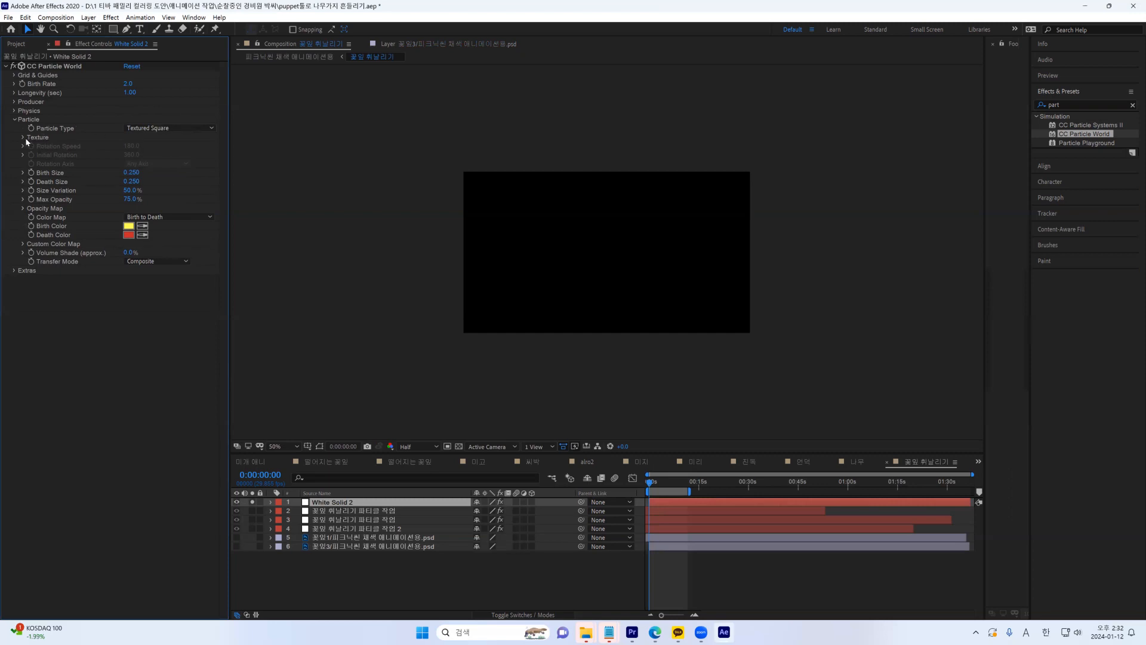
click(175, 130)
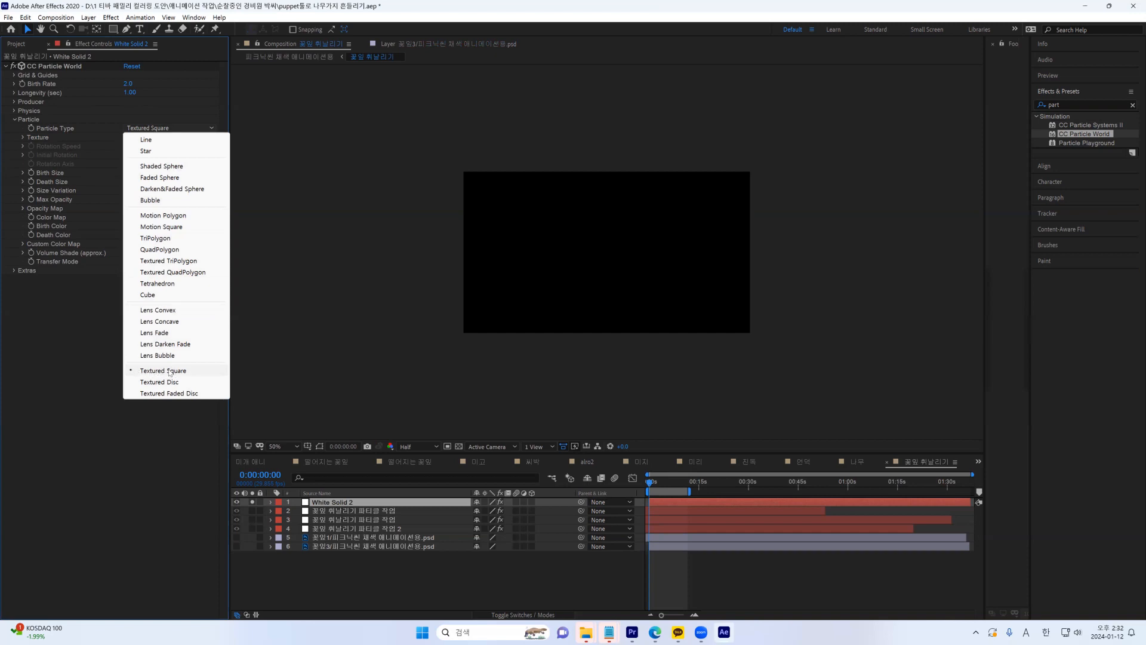
click(180, 371)
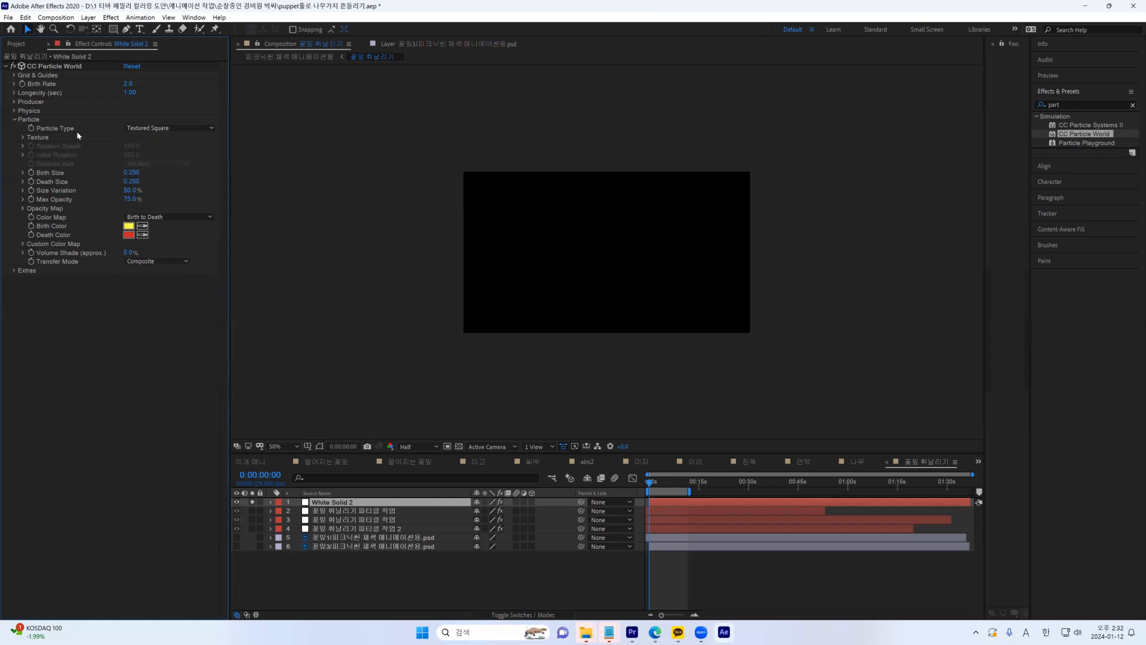
Use the 꽃잎1 petal layer as the particle texture layer and preview the animation
click(23, 138)
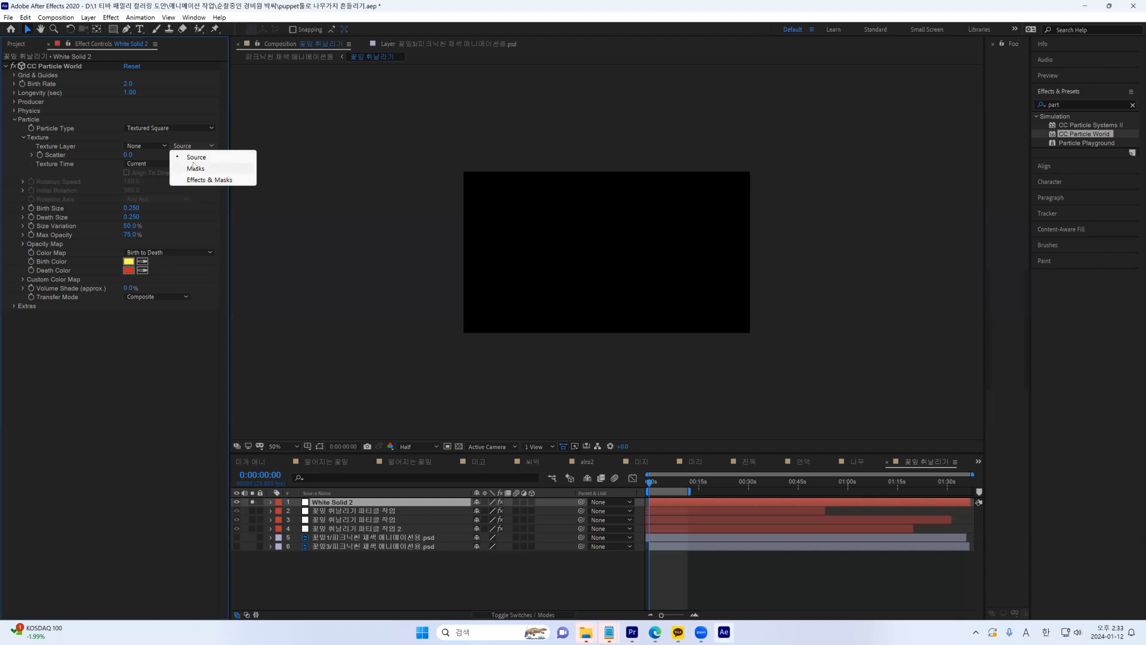
click(126, 146)
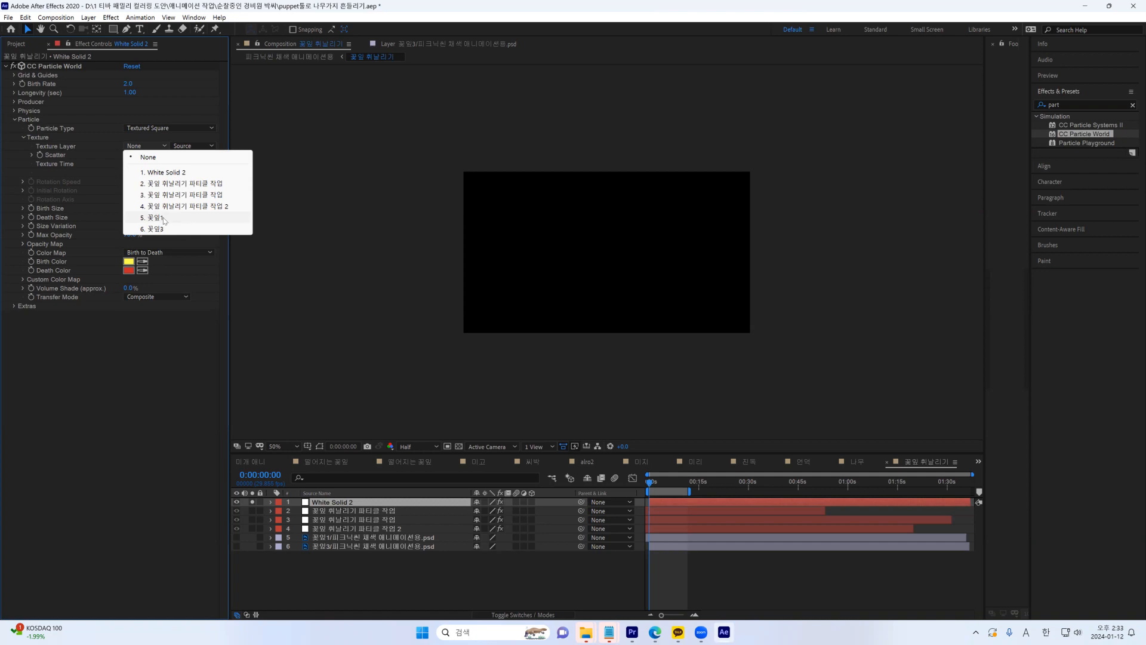
click(157, 217)
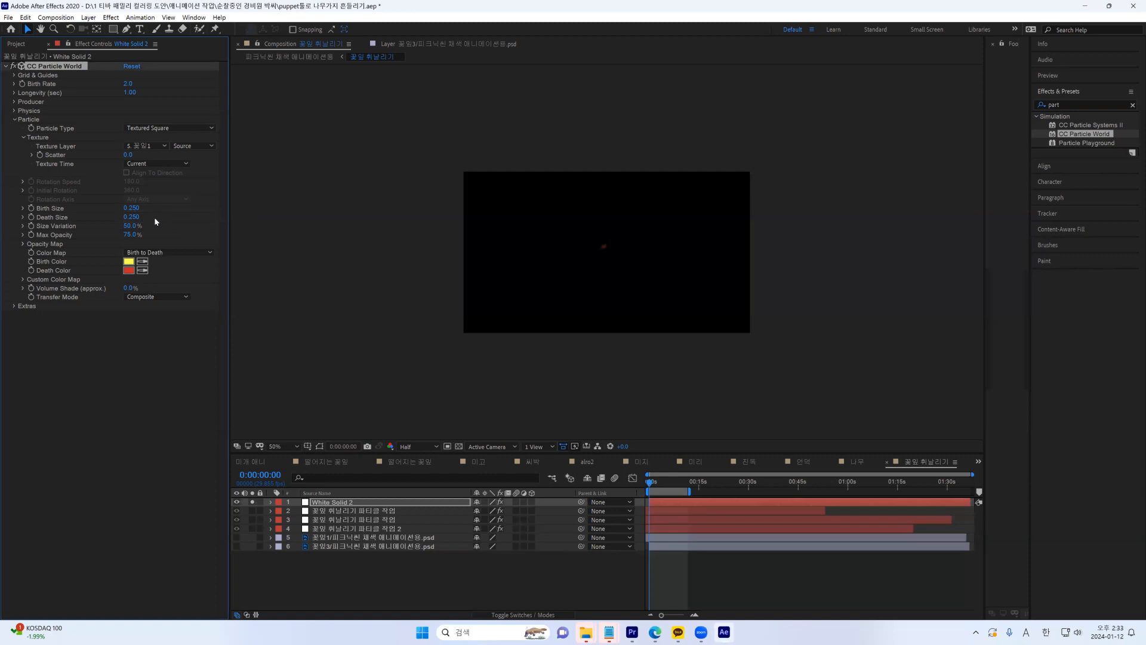
key(space)
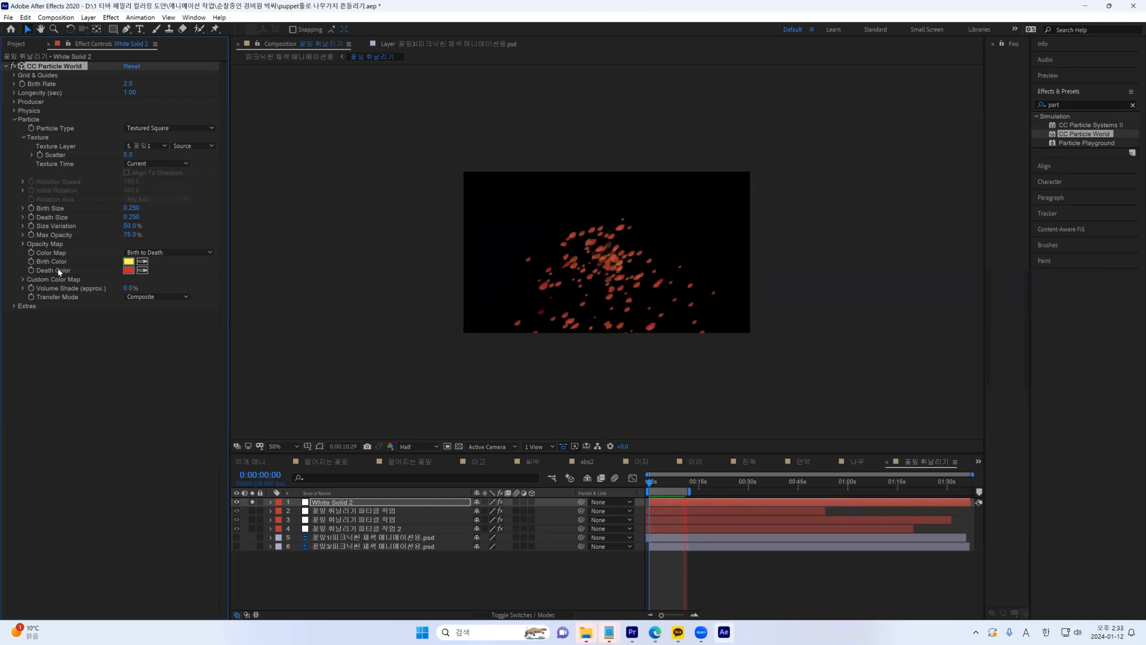
Set the particle color map to Origin Constant so the petals use the texture's own colors
click(169, 254)
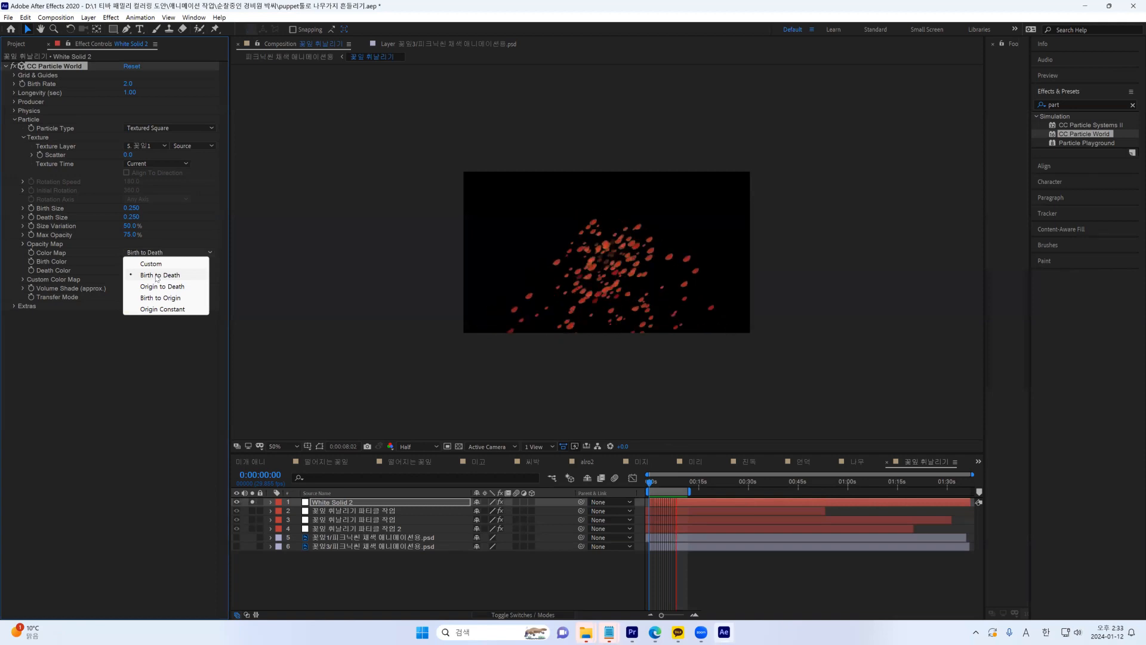
click(157, 276)
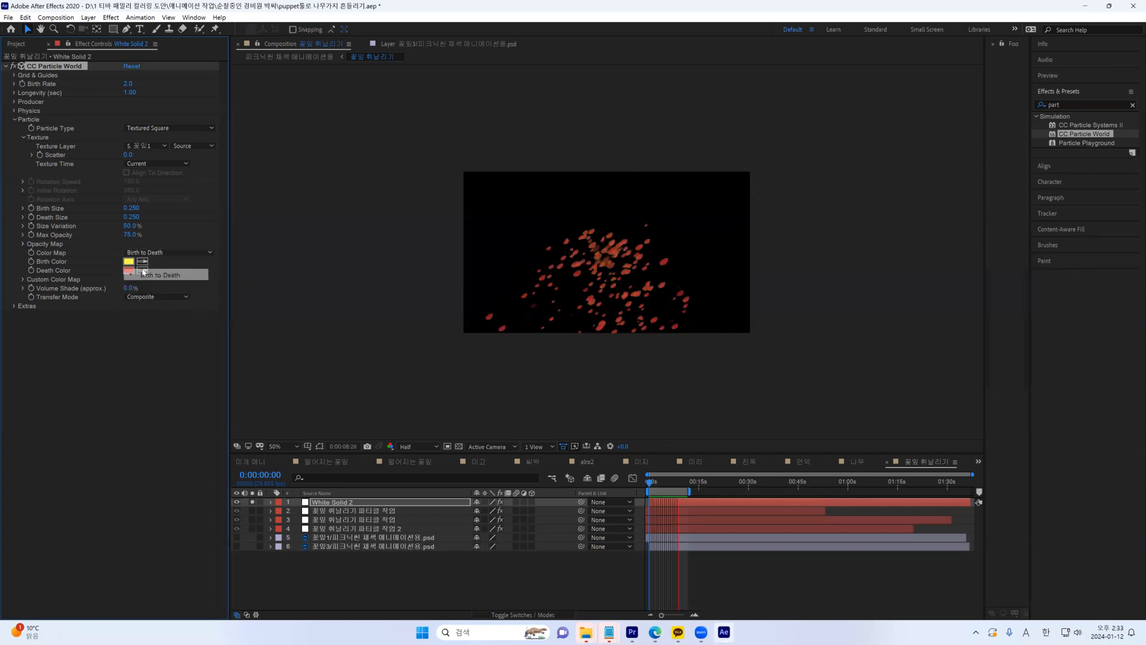
click(178, 251)
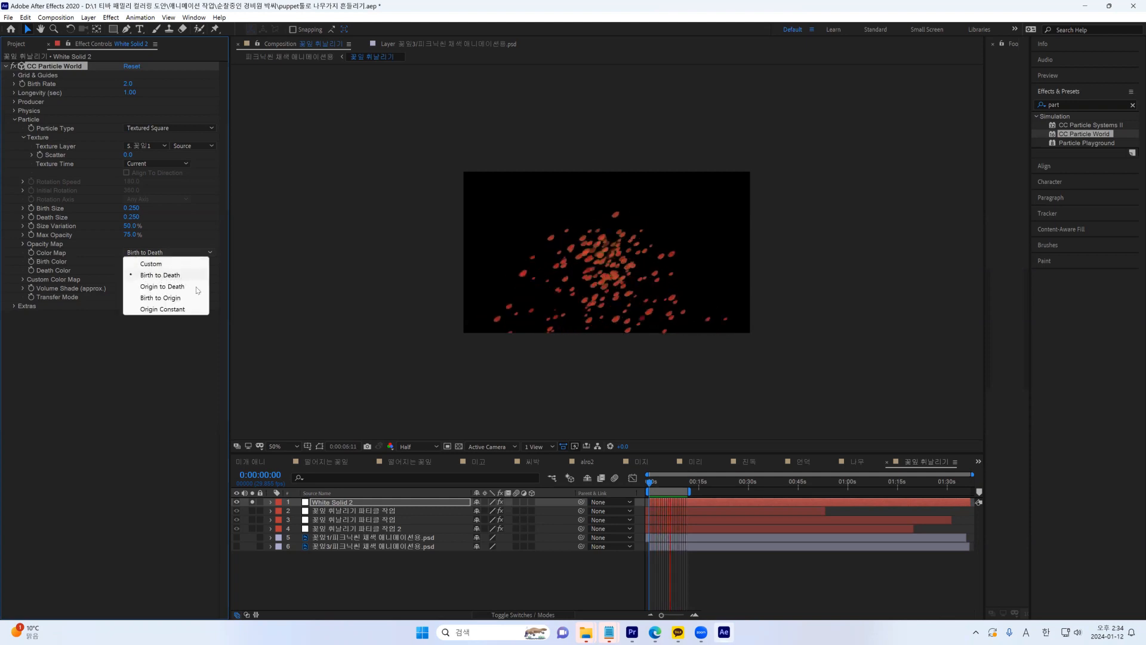
click(170, 309)
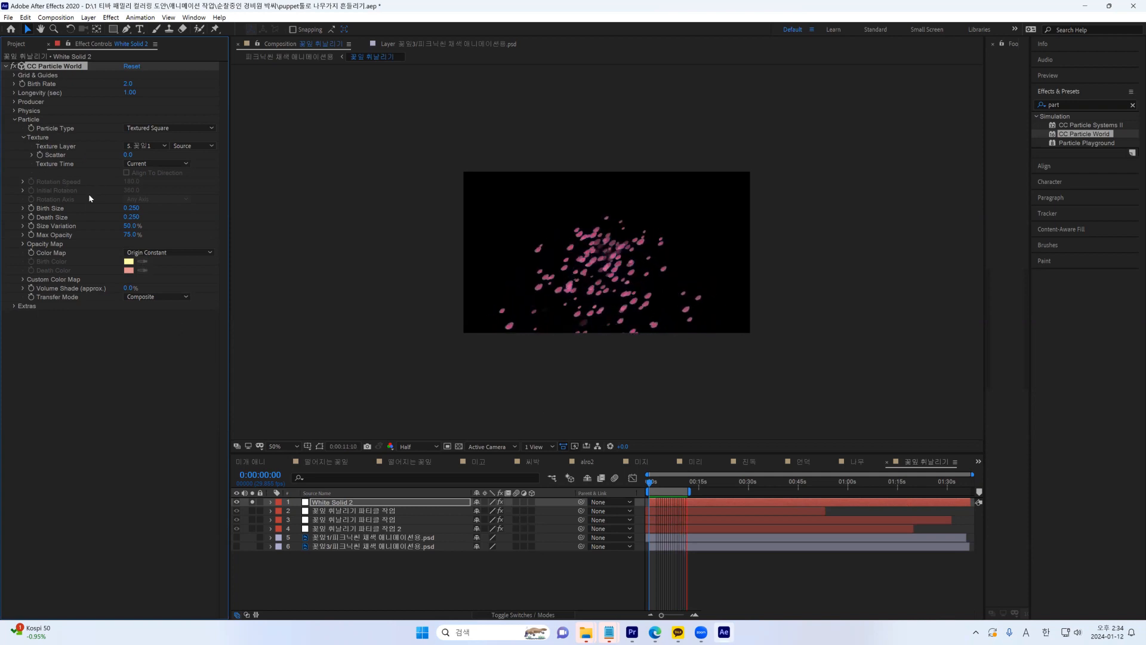
Set the particles' birth size and death size to 0.420
drag(132, 208, 143, 220)
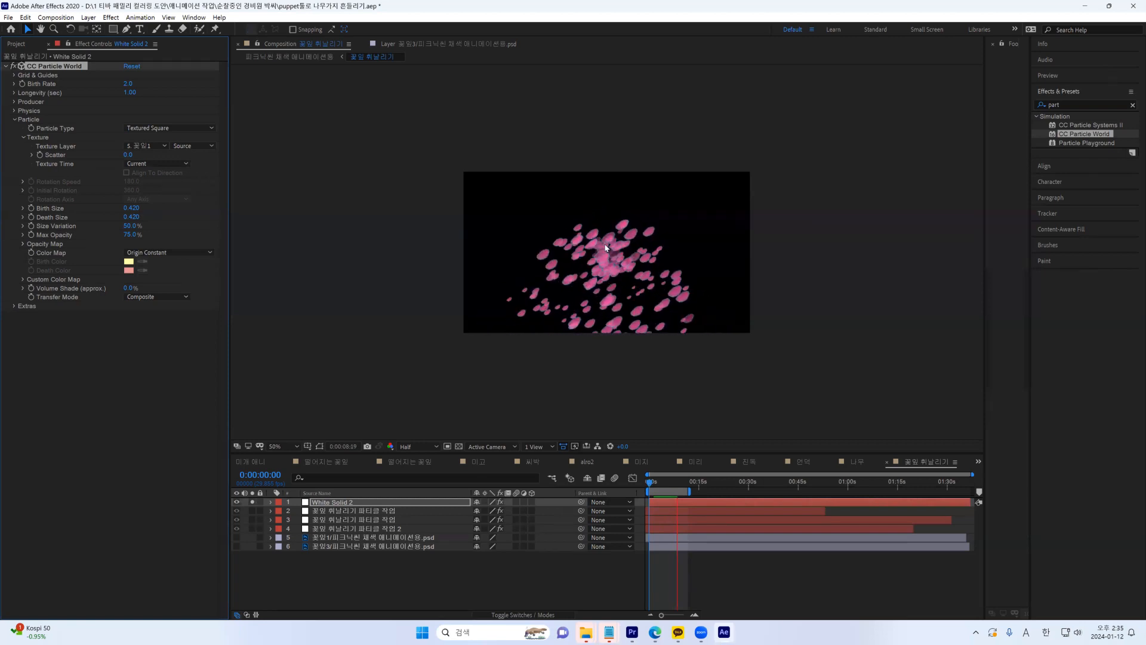
click(136, 209)
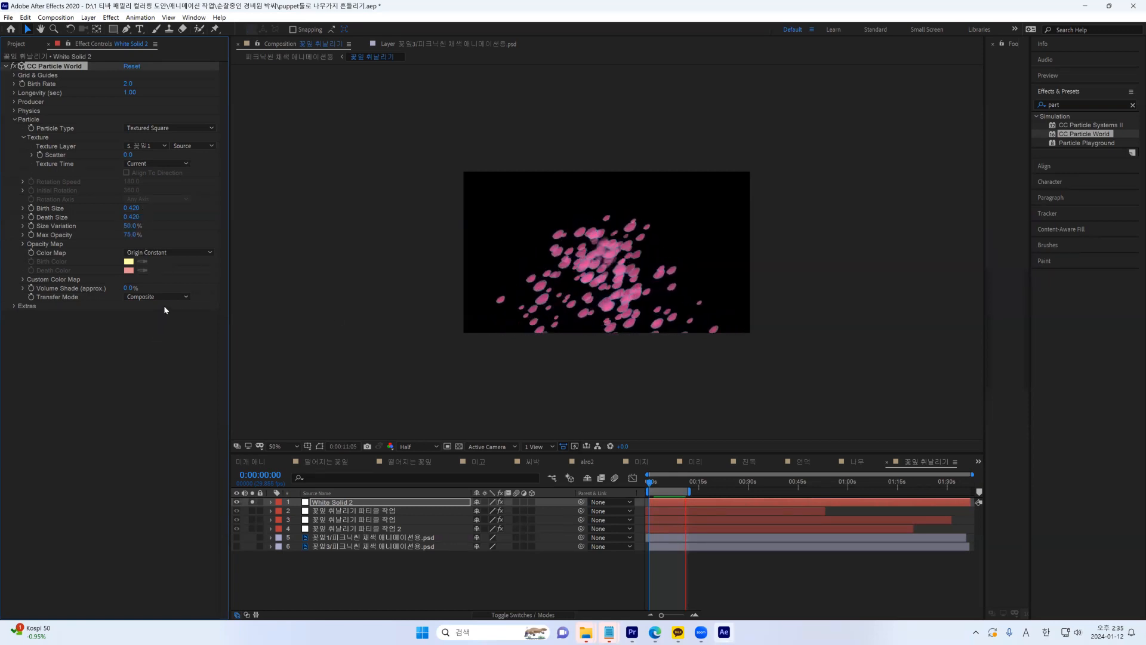
click(14, 120)
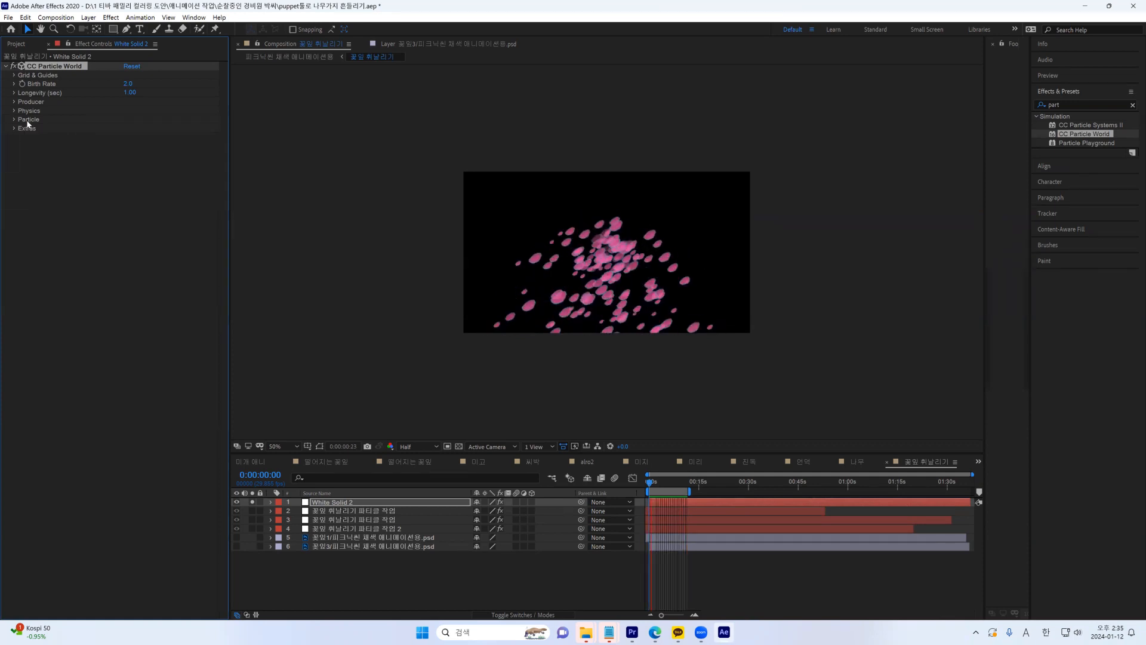
Set the CC Particle World physics animation to Direction Axis
click(15, 111)
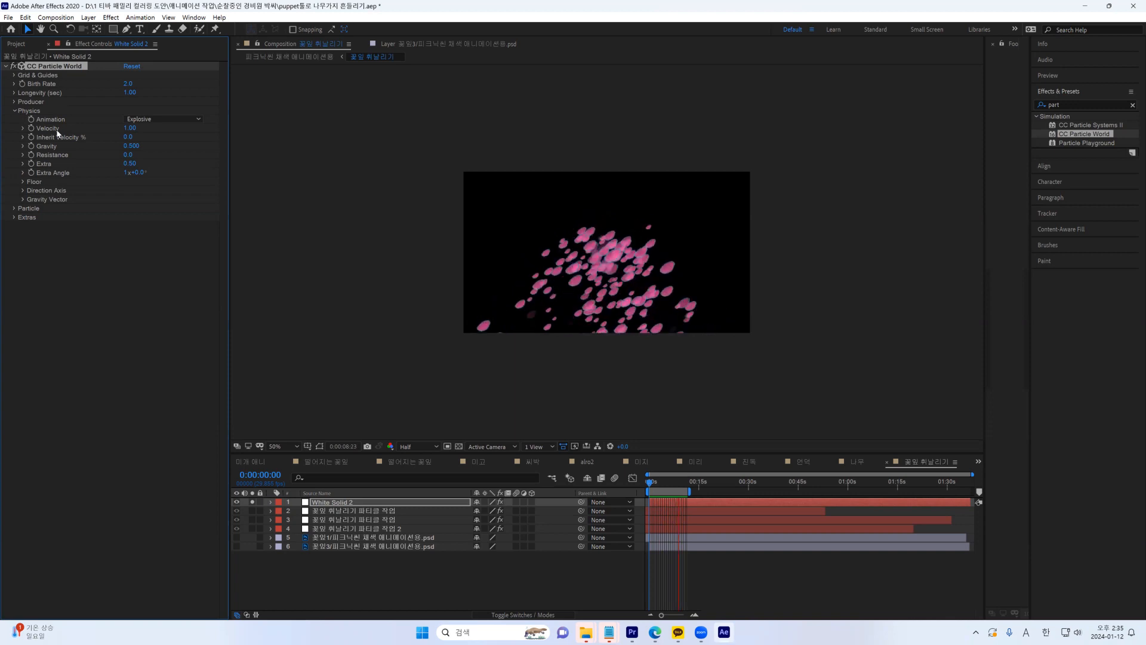
click(147, 119)
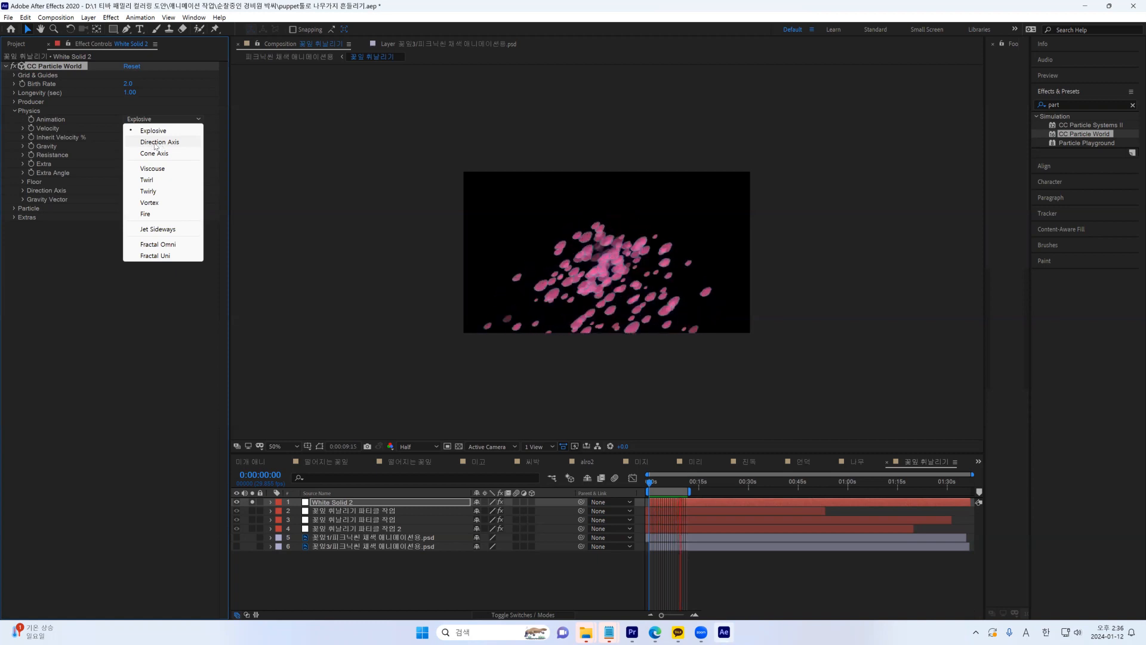
click(160, 144)
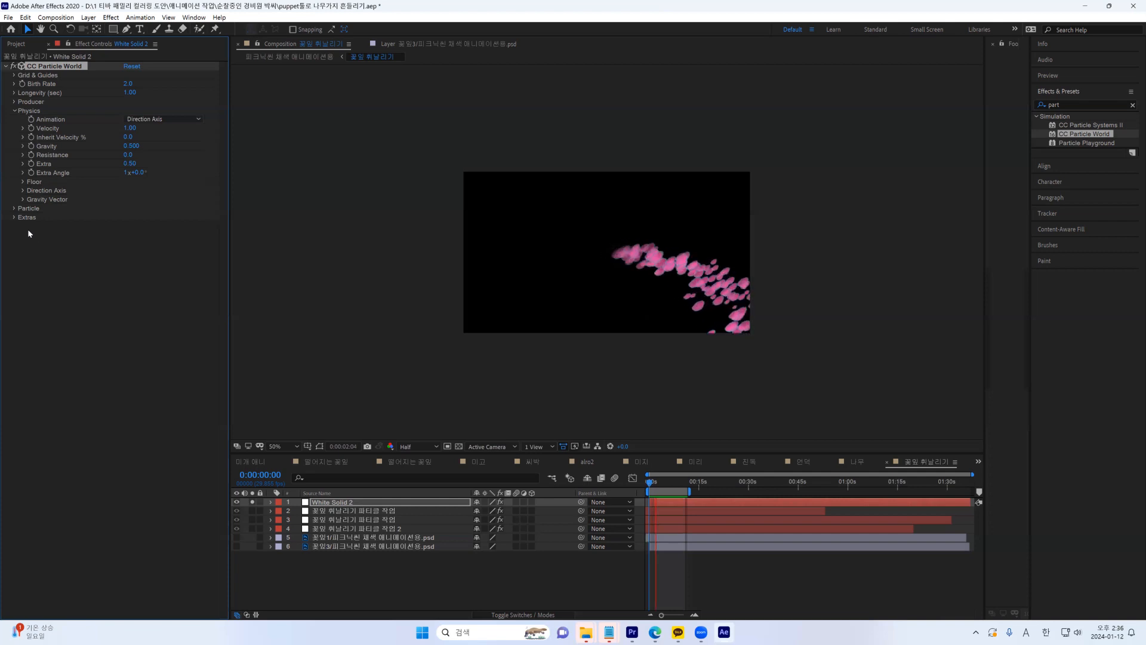
click(162, 119)
click(161, 143)
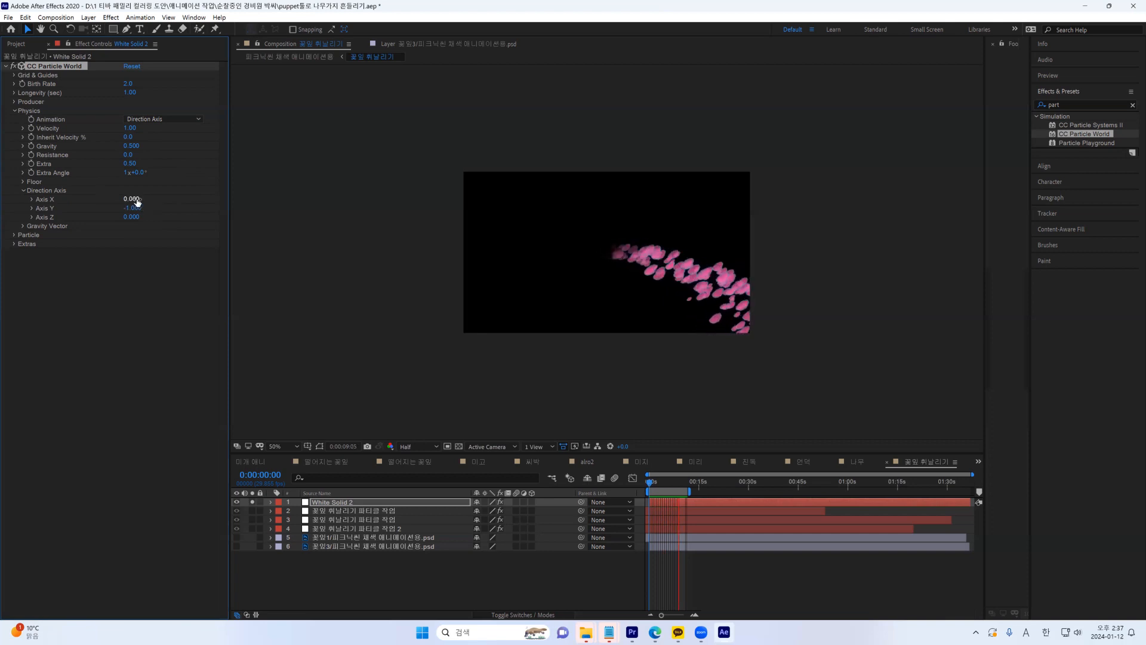
Show the composition in two horizontal views and set the direction axis to X 1.000, Y 0.460 and Z 0.920
drag(133, 199, 129, 225)
click(537, 447)
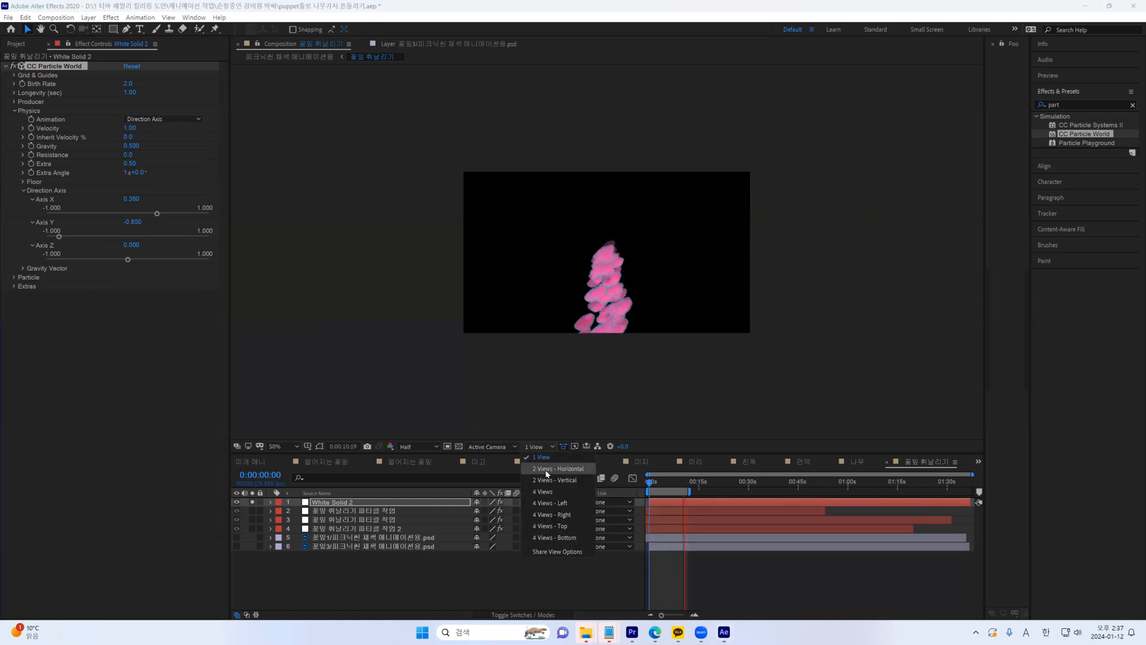
click(546, 469)
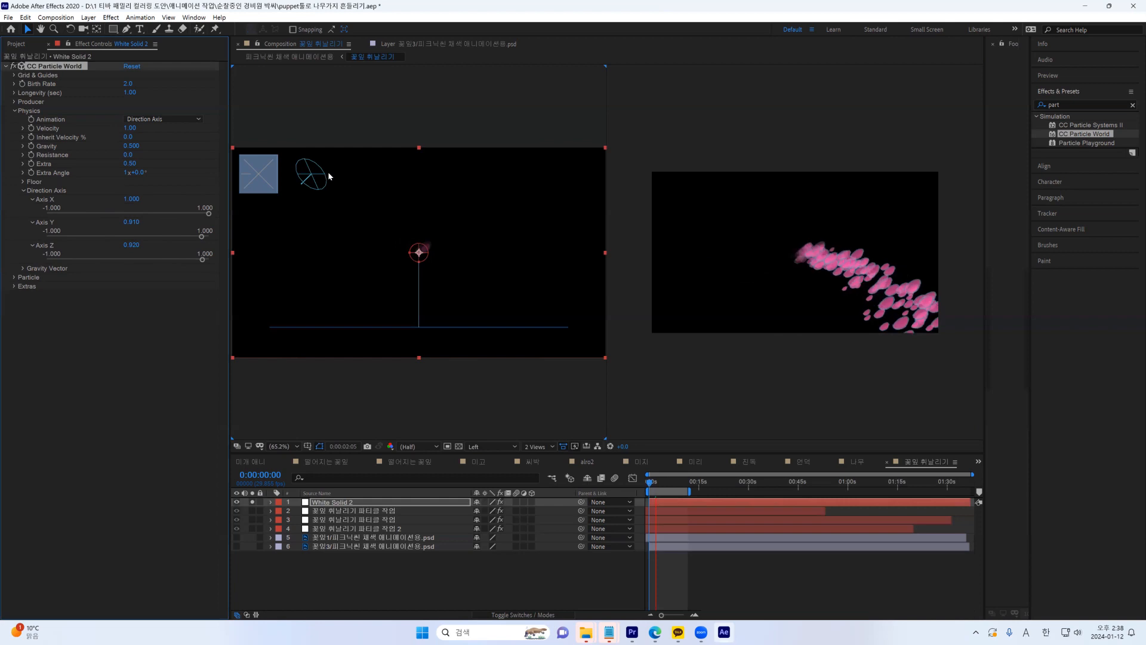
drag(130, 222, 155, 206)
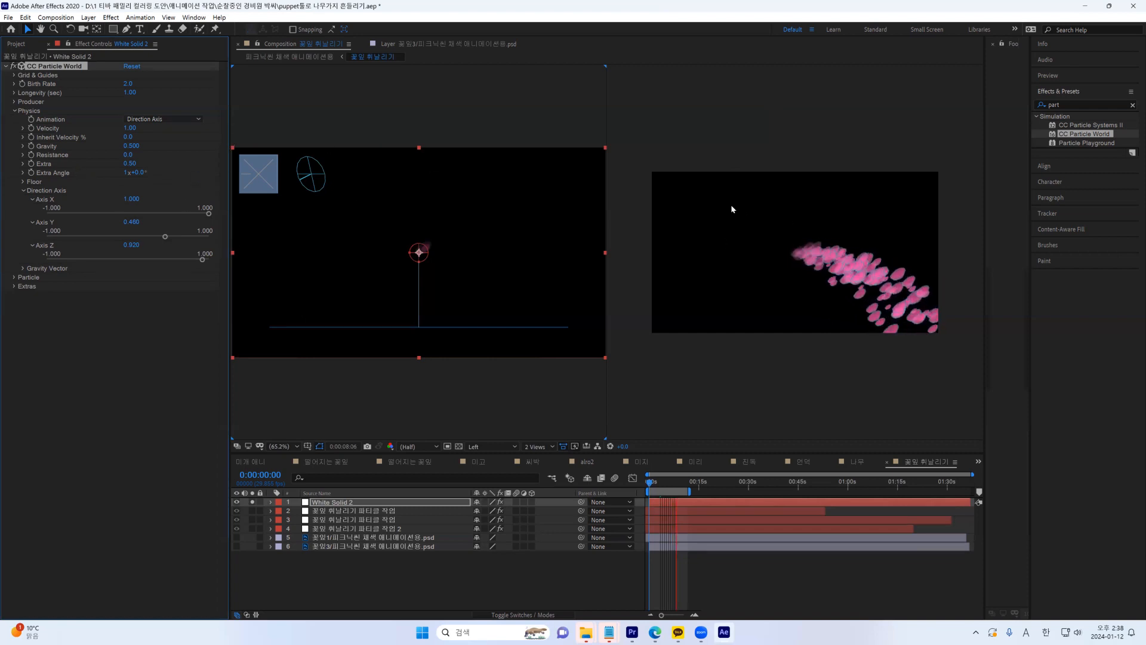
click(24, 190)
Set the producer's position to X -0.41, Y -0.45 and its radius to X 0.255, Y 0.275, Z 0.355
click(15, 102)
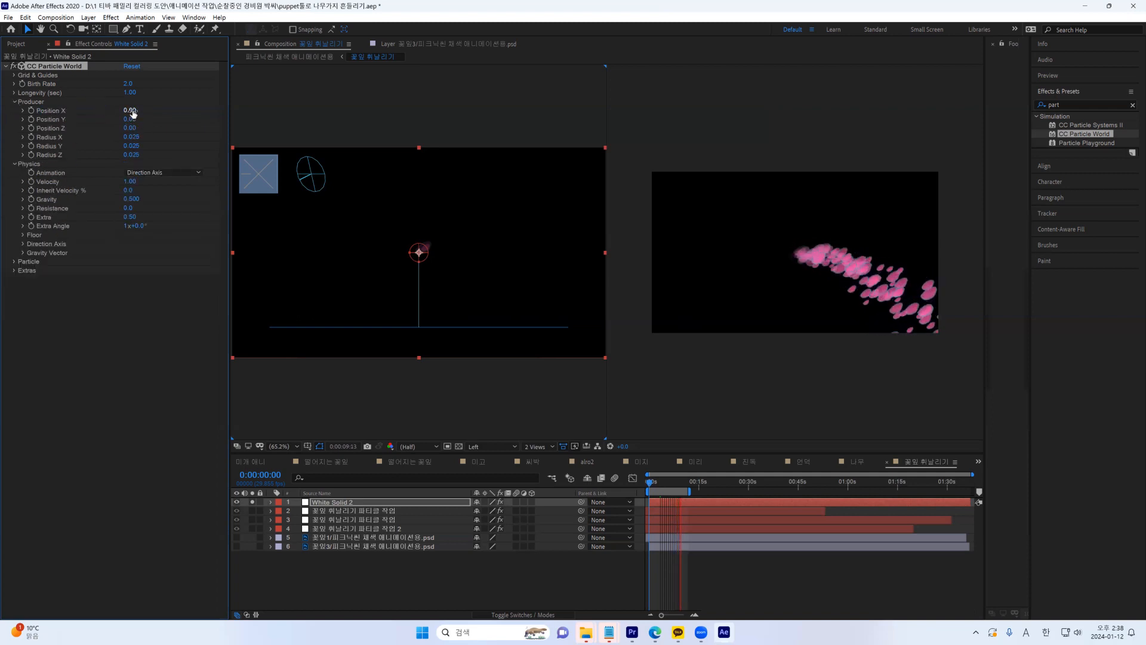
drag(133, 113, 130, 140)
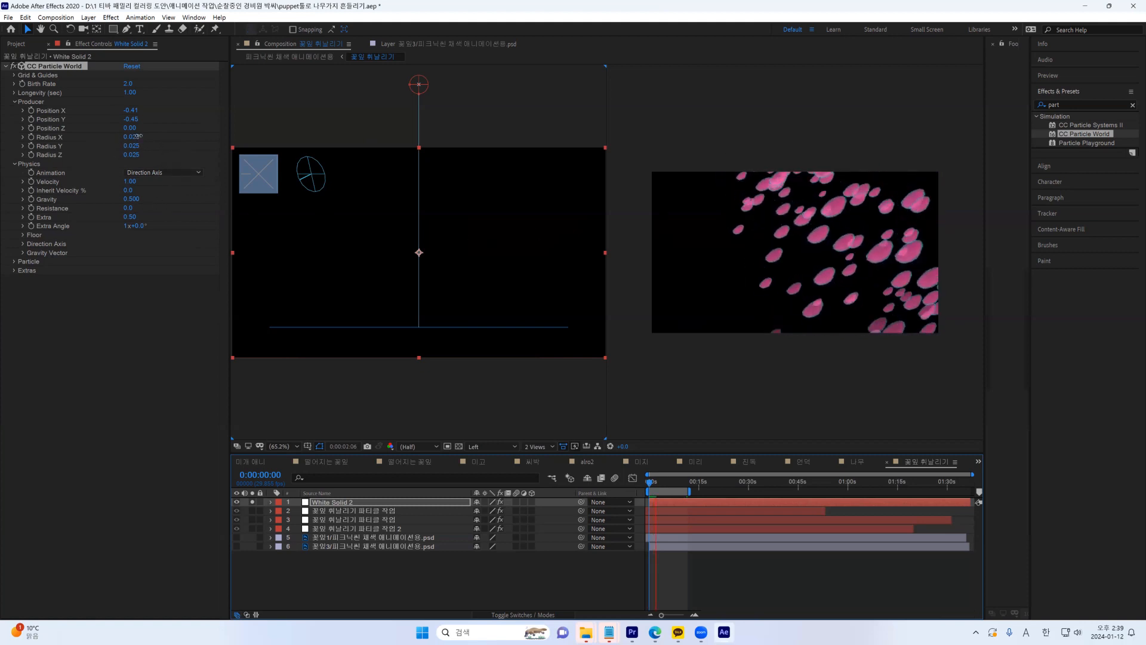
drag(138, 137, 149, 154)
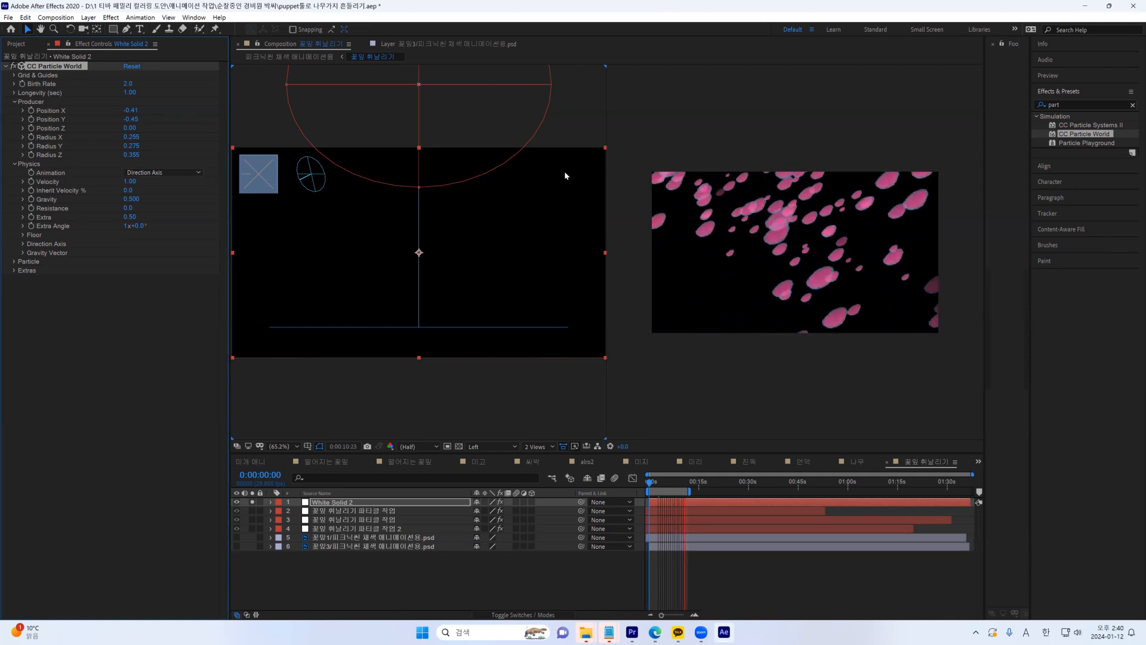
click(15, 101)
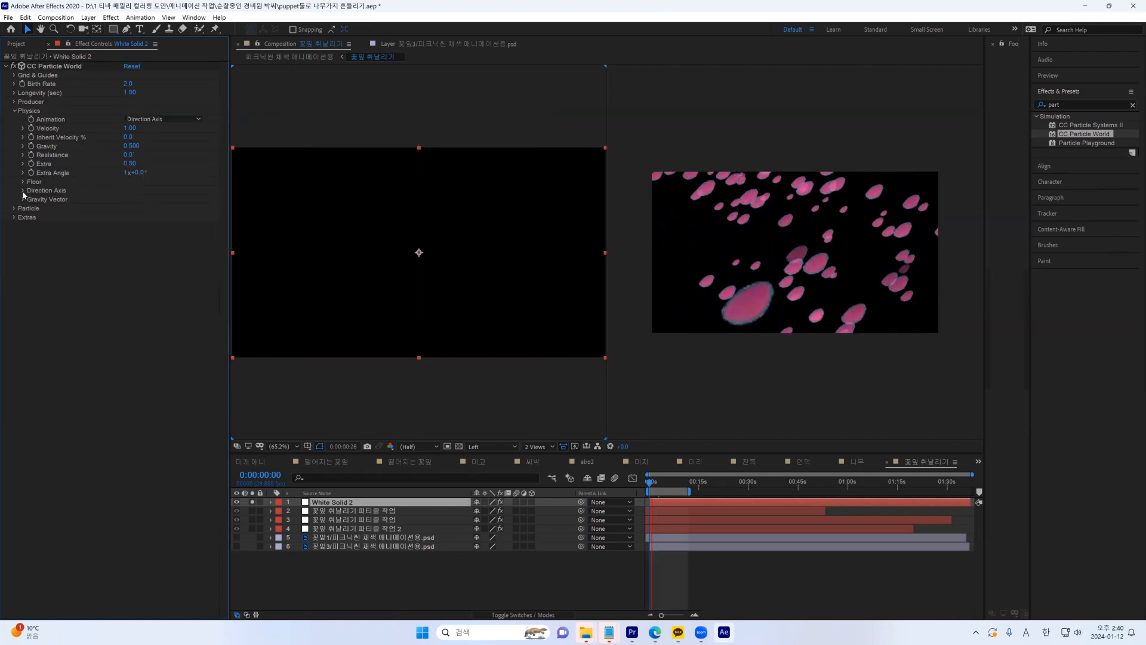
Set the physics velocity to 0.32, gravity to 0.550 and the direction axis to X -0.690, Y 1.000 and Z 1.000
click(23, 191)
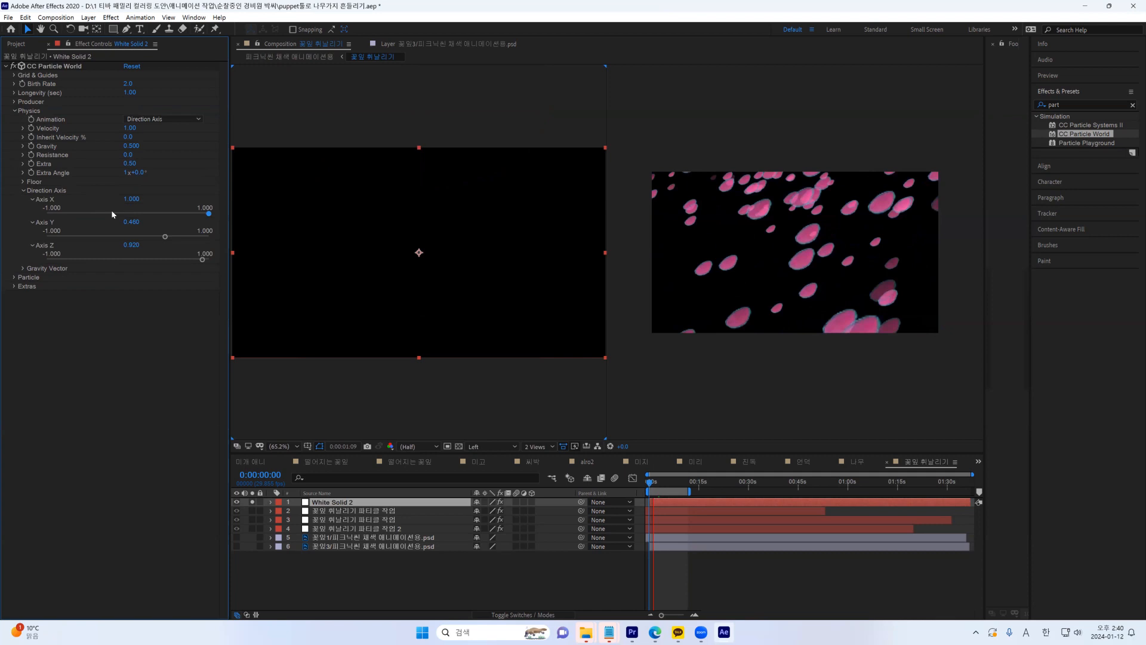
drag(133, 199, 139, 223)
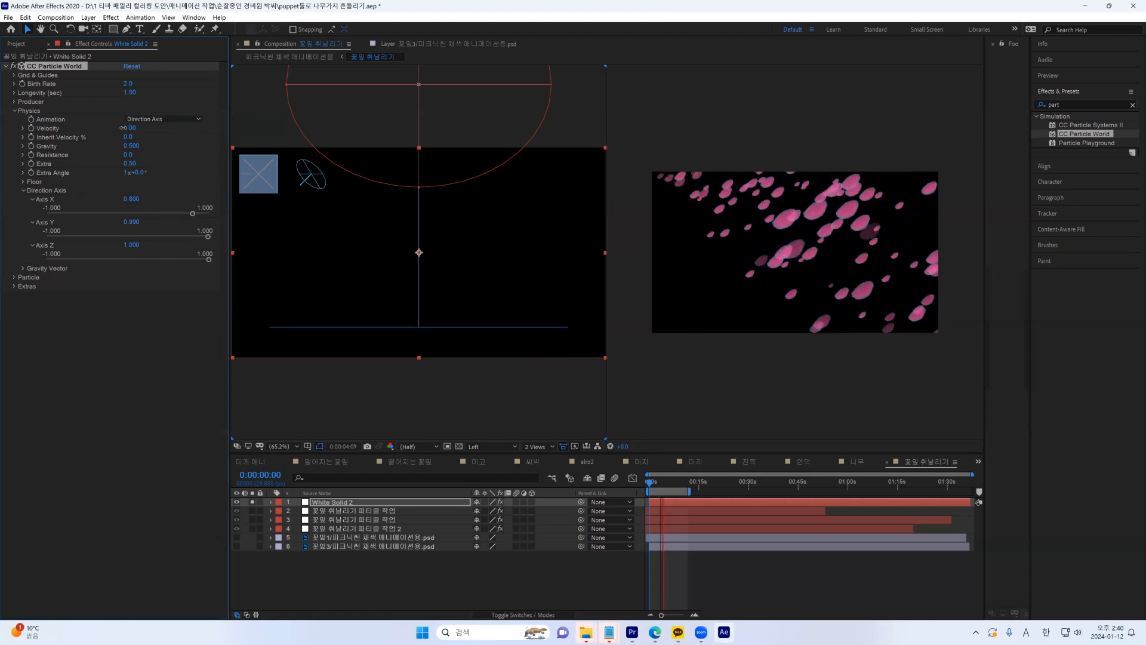
drag(130, 128, 86, 135)
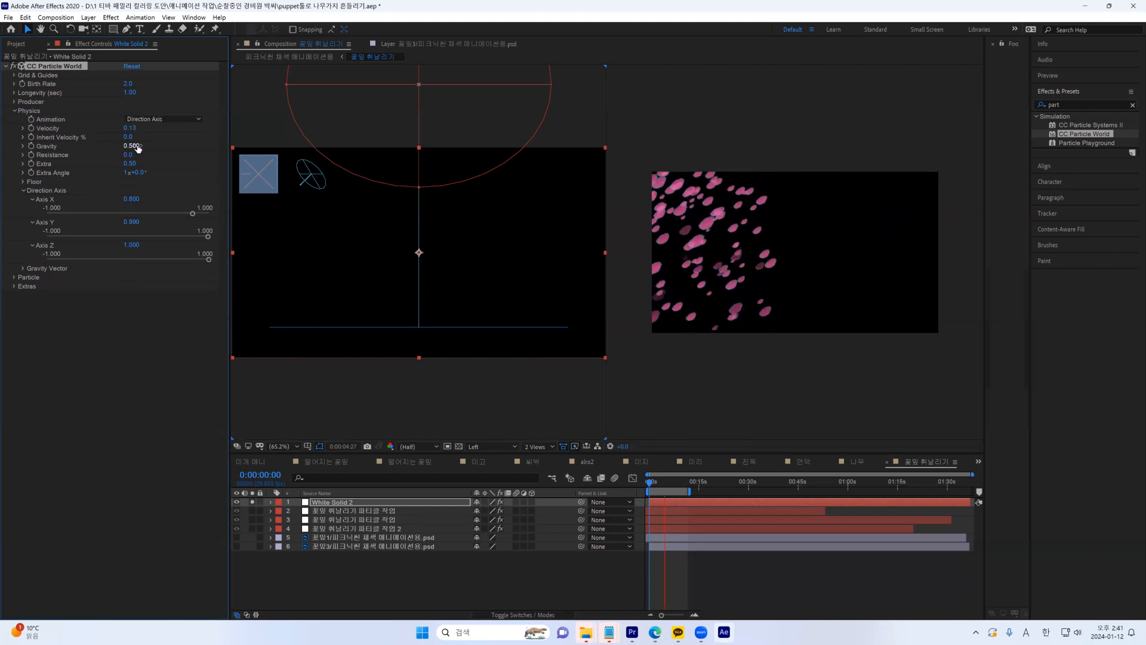
mouse_move(137, 145)
mouse_down()
mouse_move(117, 146)
mouse_move(143, 128)
mouse_up()
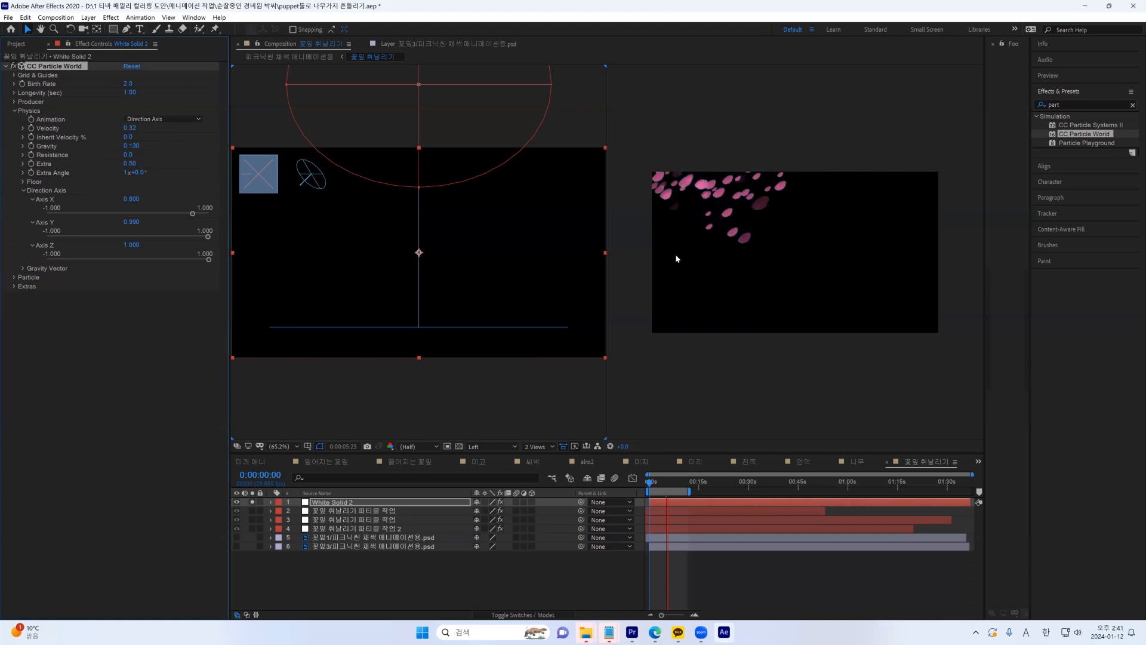
drag(131, 145, 161, 147)
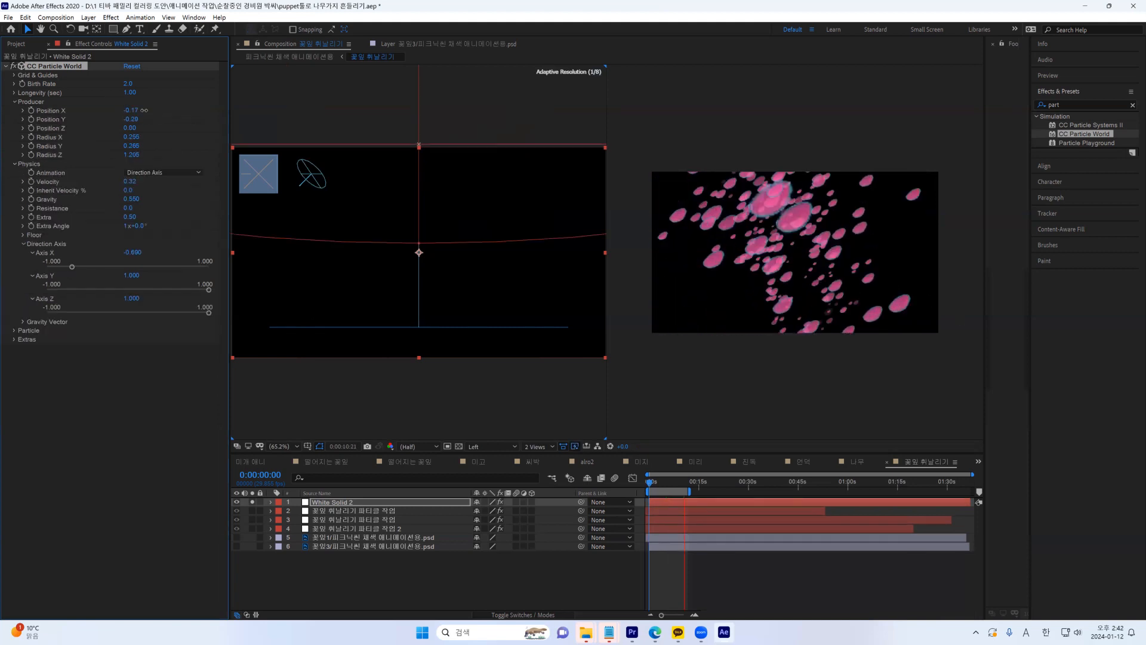
Set the producer's position X to -0.17 and radius Z to 1.205, and lower the birth rate to 0.2
drag(137, 110, 144, 110)
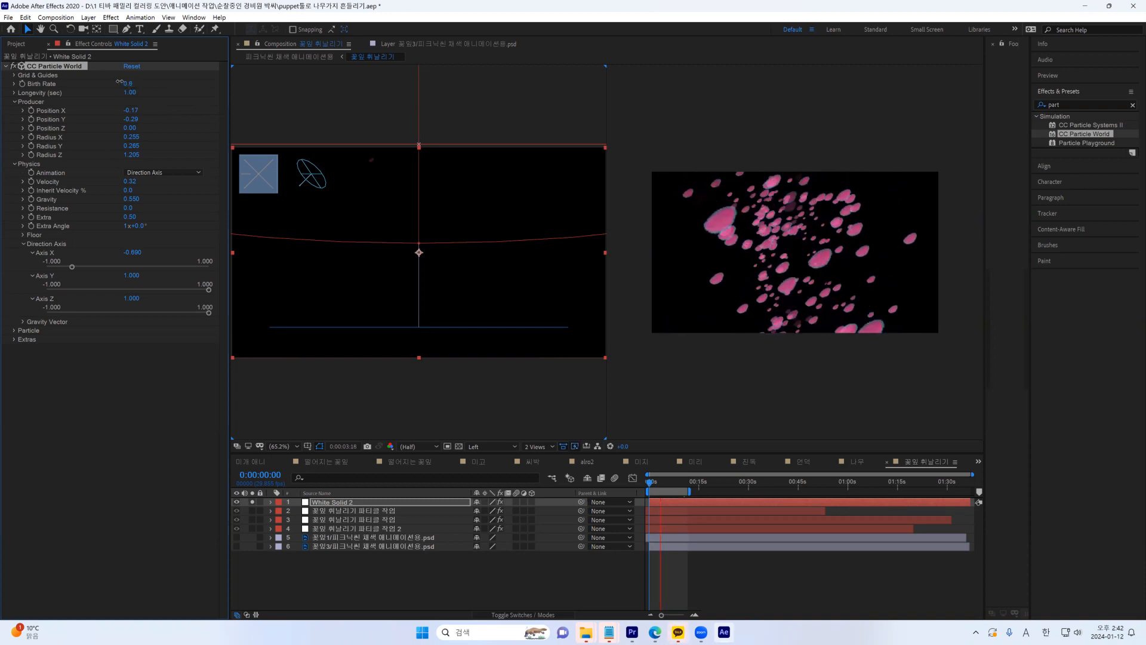
drag(121, 83, 166, 109)
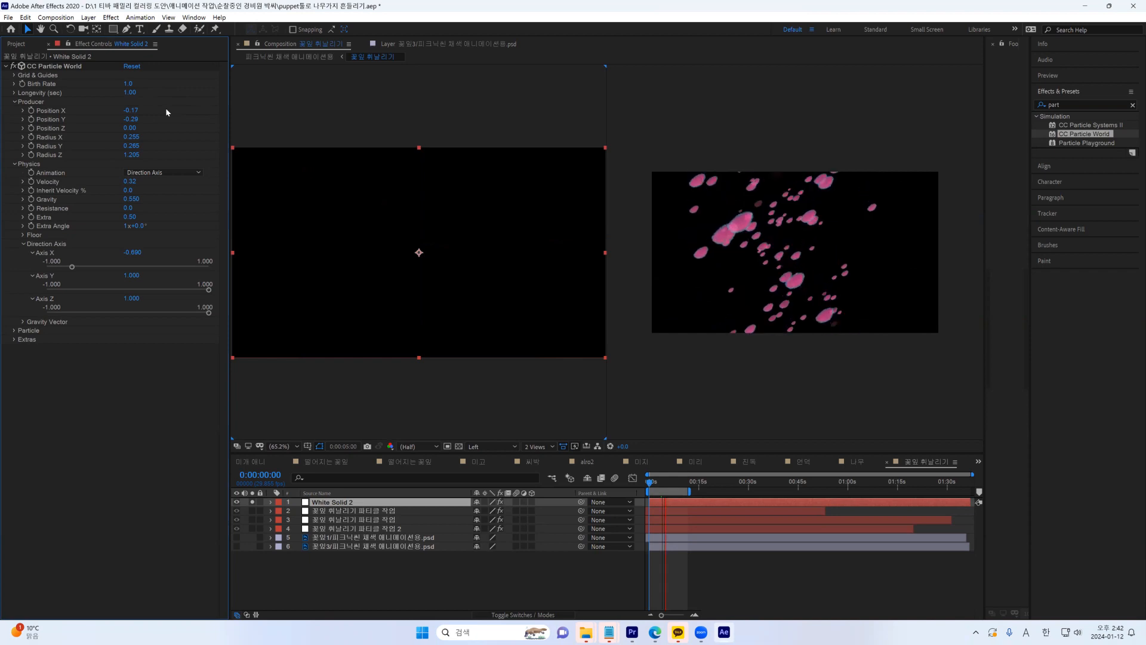
click(126, 84)
key(ctrl+z)
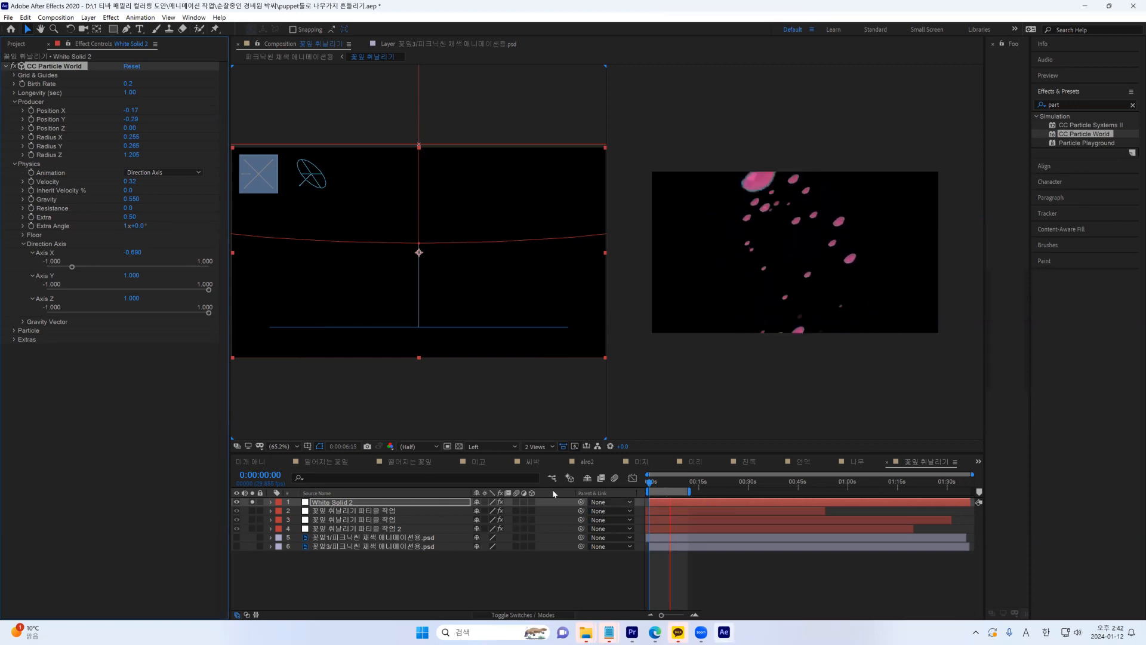
Duplicate the White Solid 2 layer and set the copy's direction axis to X -0.910 and Z -0.720
click(321, 505)
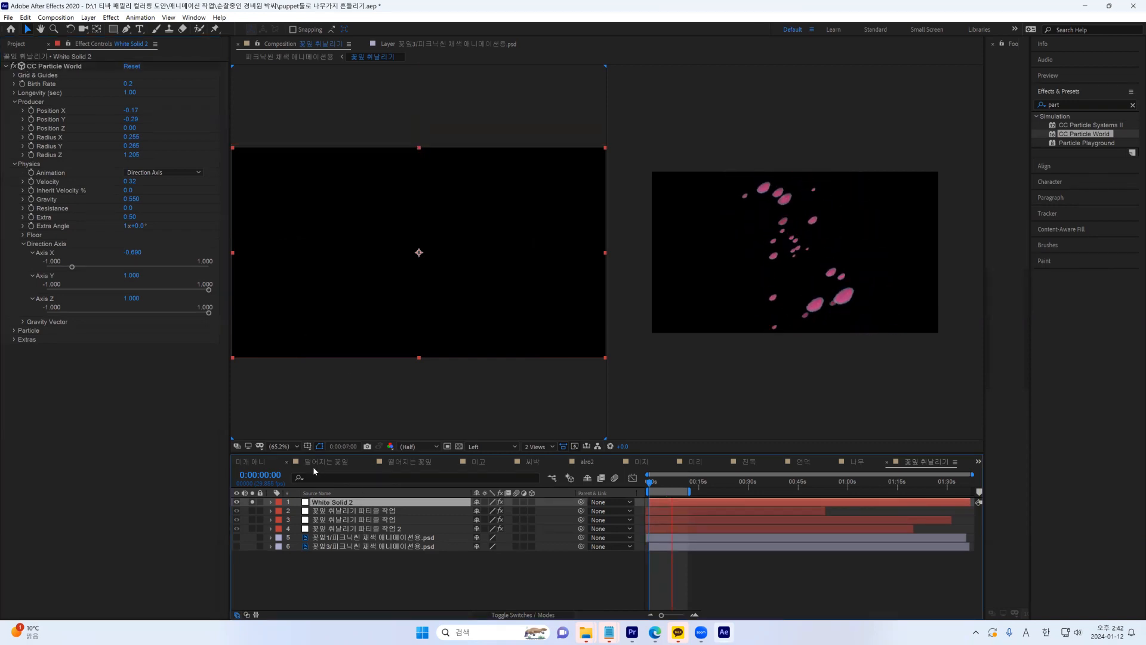
key(ctrl+d)
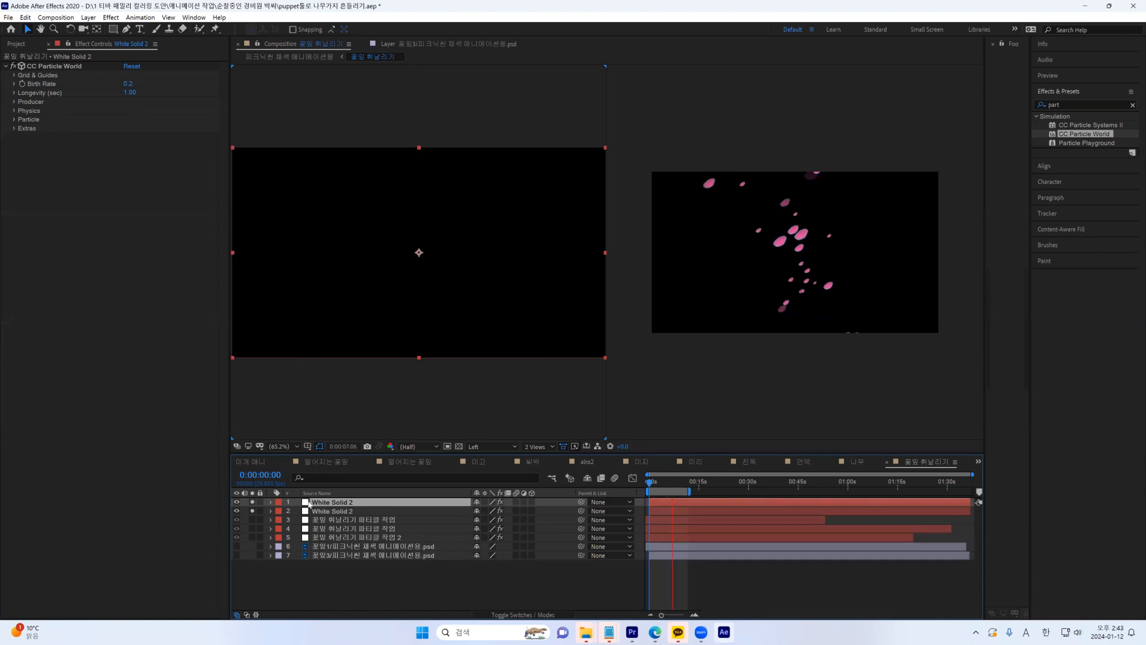
click(14, 119)
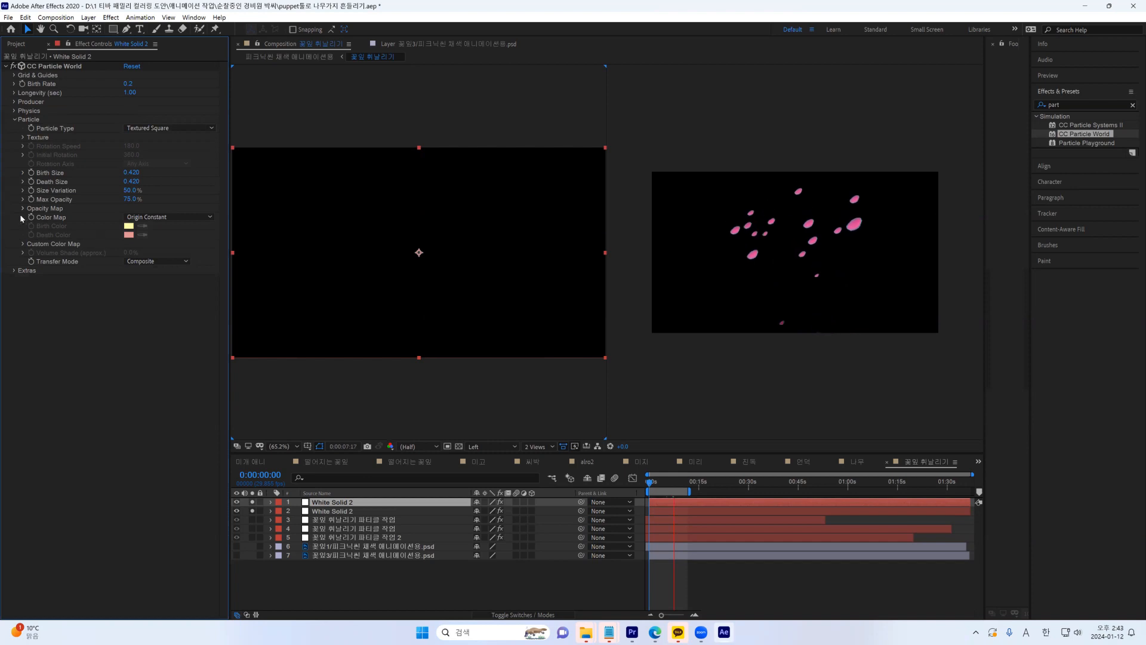
click(14, 110)
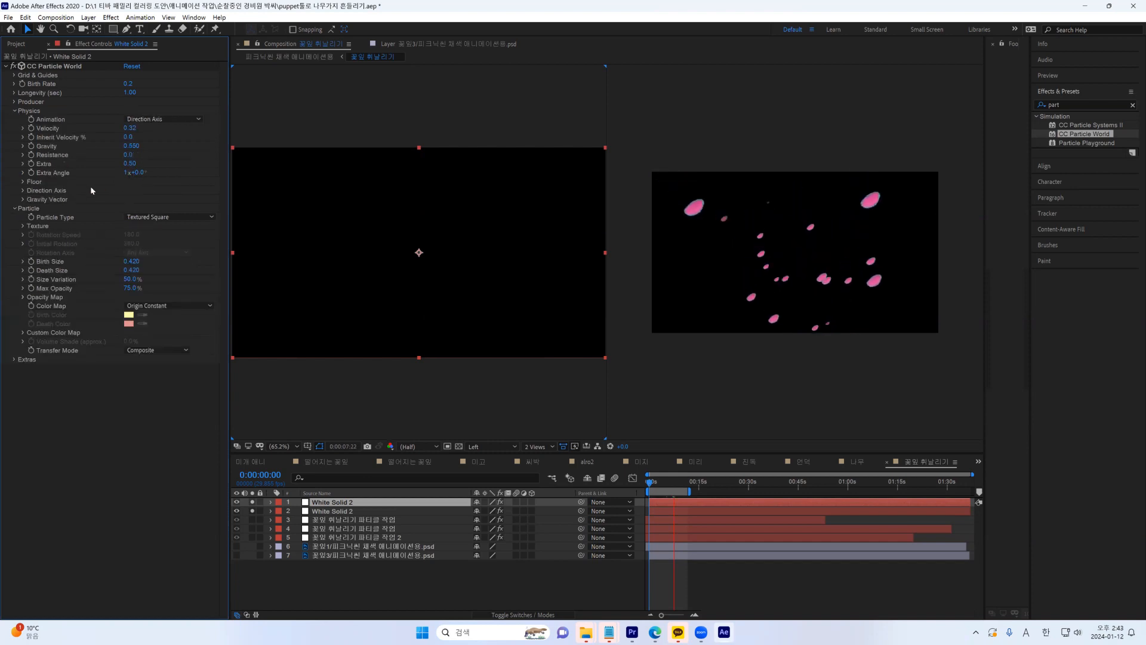
click(23, 191)
drag(133, 200, 120, 199)
drag(132, 245, 31, 248)
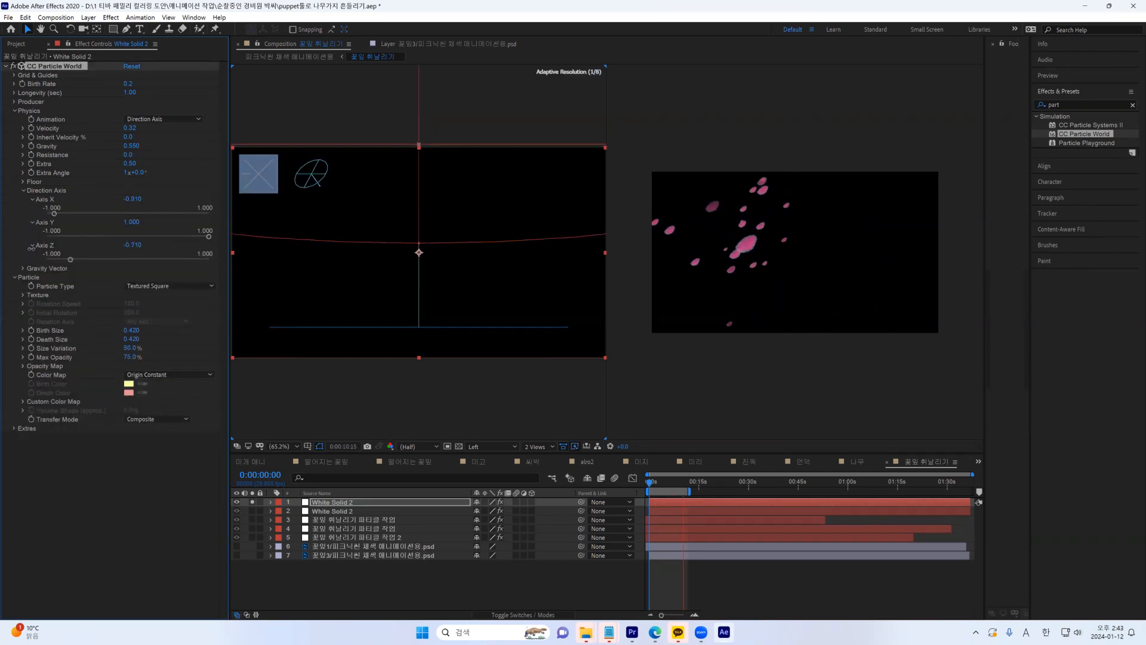
Set the duplicate's producer position X to 0.14 and its particle texture layer to 7. 꽃잎3
click(15, 102)
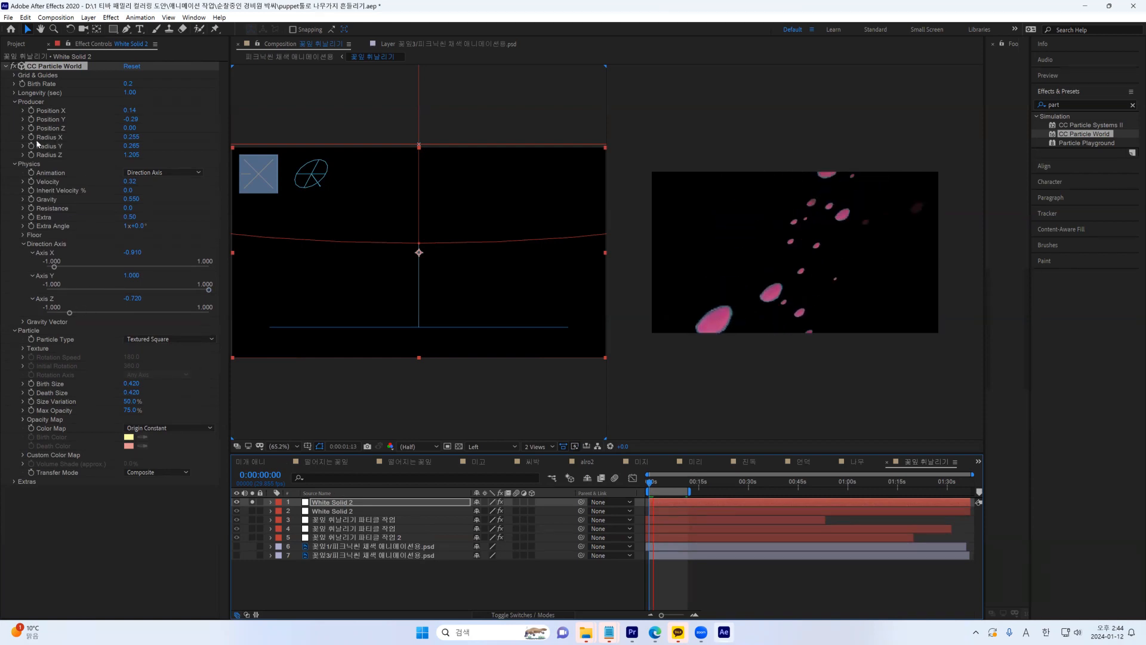
click(16, 163)
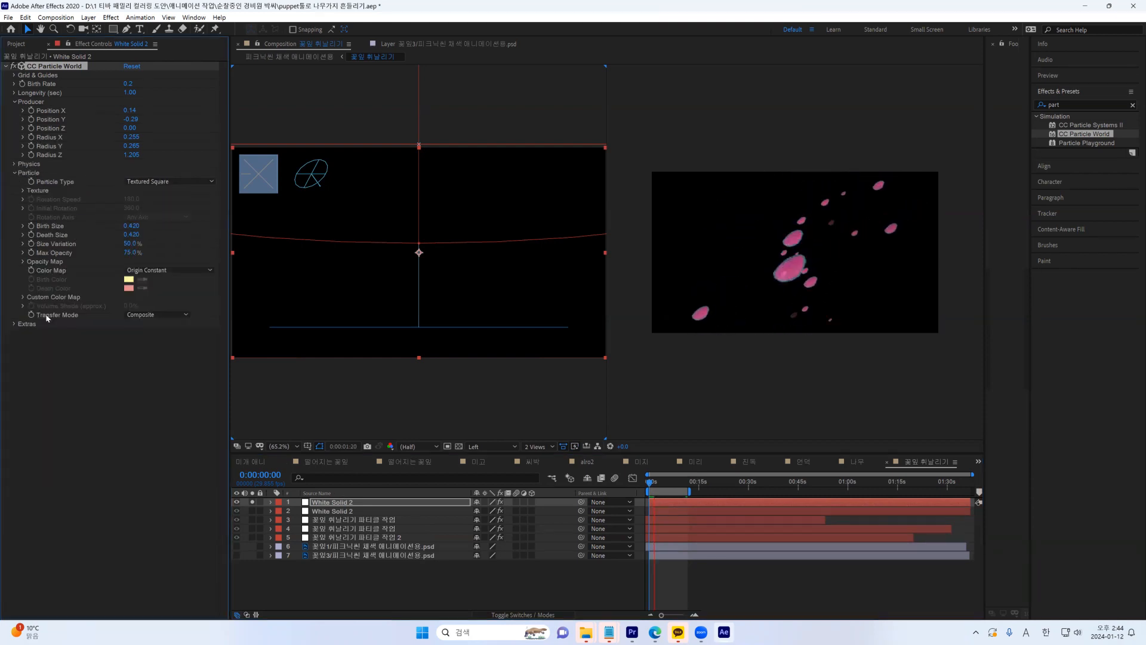
click(22, 191)
click(159, 198)
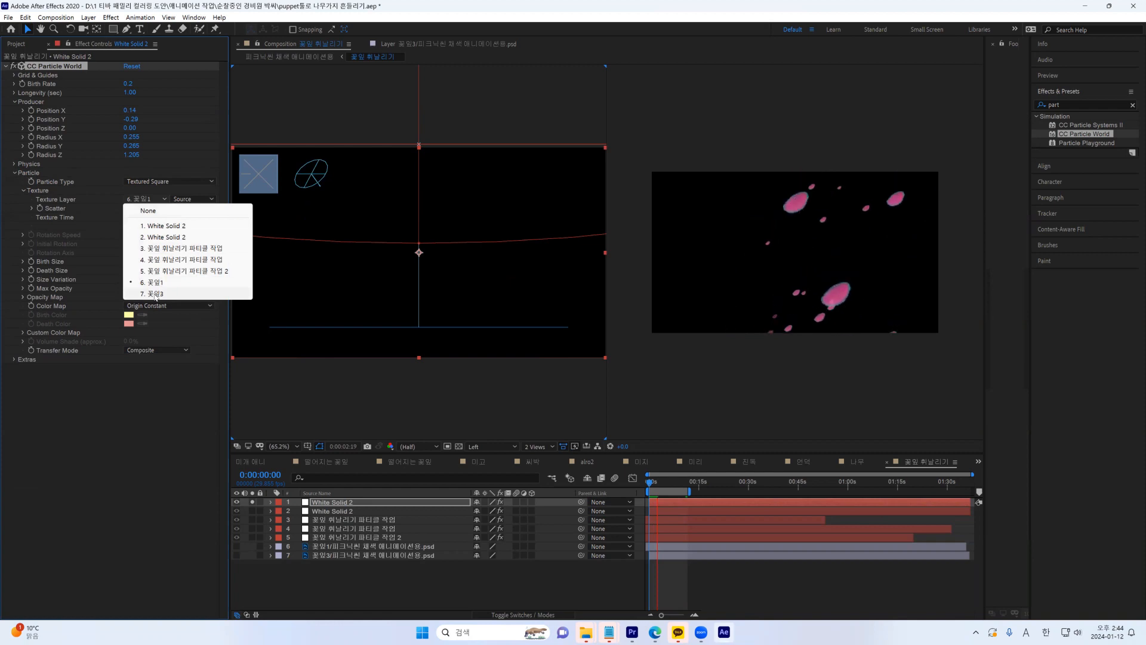
click(154, 294)
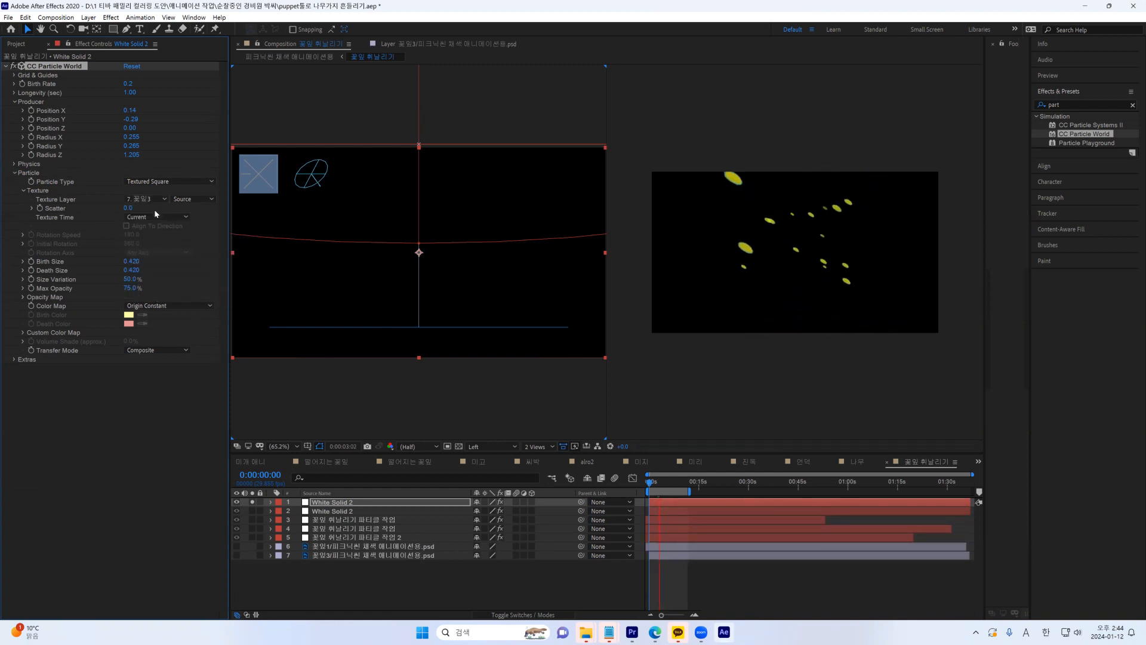
On the original White Solid 2, set the producer radius to X 0.585, Y 0.575, Z 1.845, velocity to 0.38 and gravity to 0.480
click(317, 511)
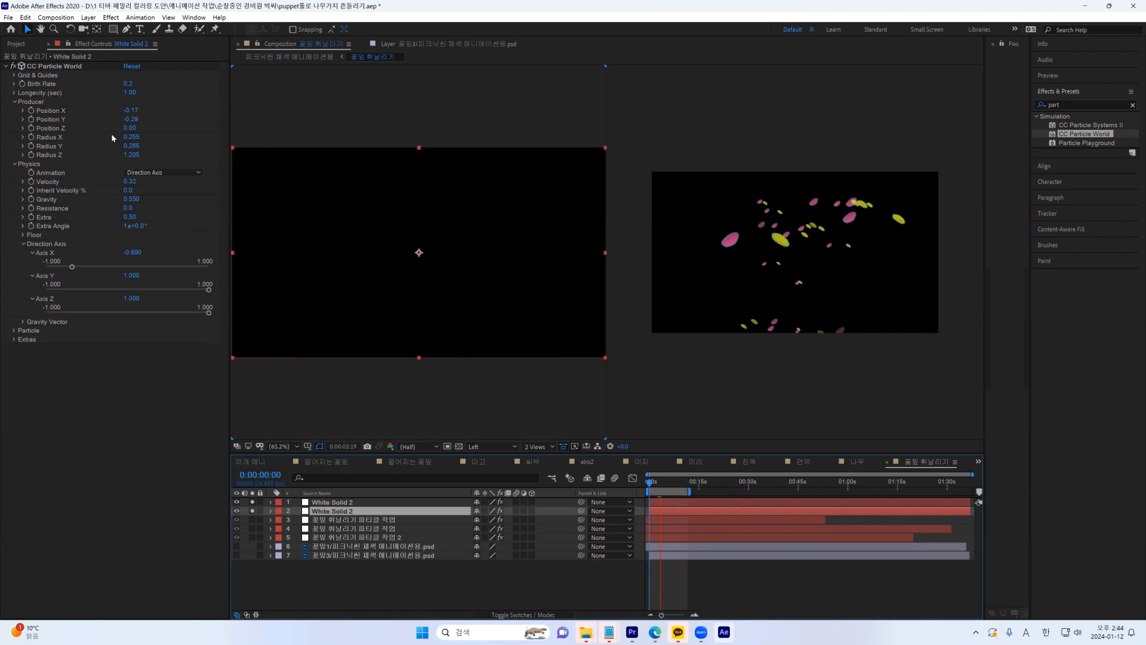
click(134, 111)
click(161, 145)
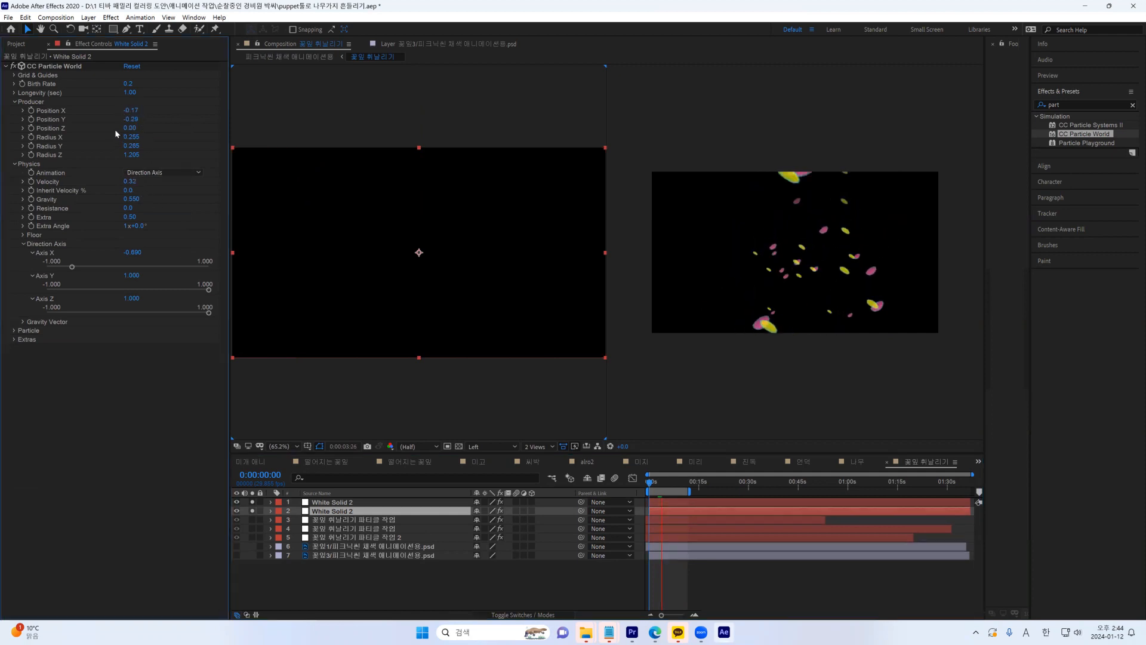
drag(137, 137, 191, 155)
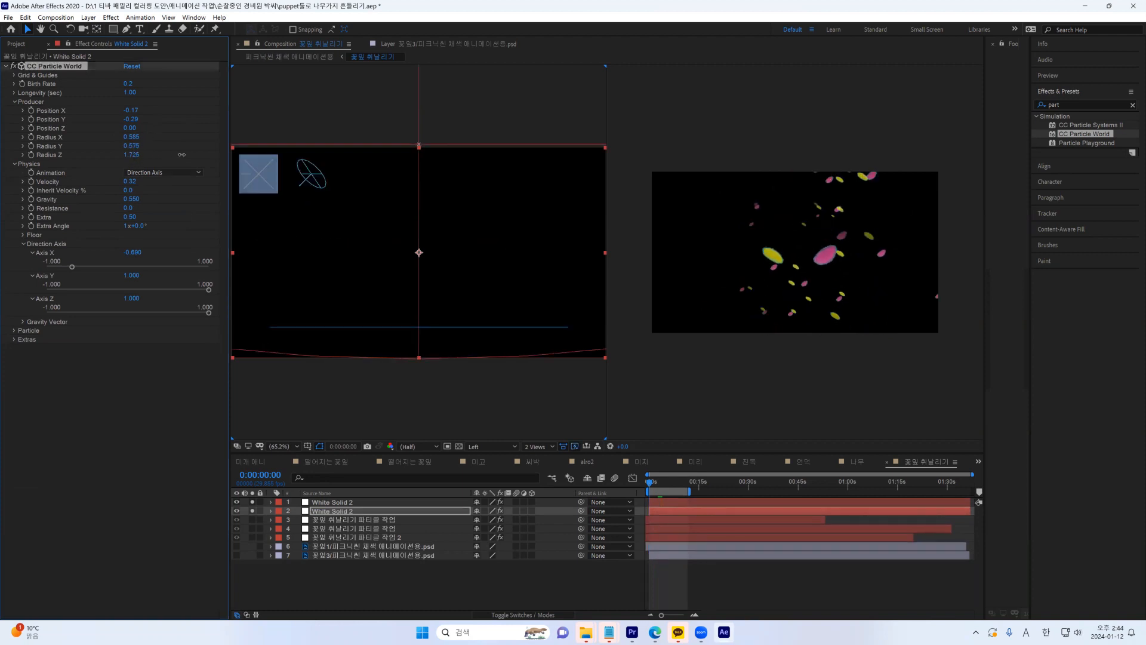
drag(137, 181, 130, 199)
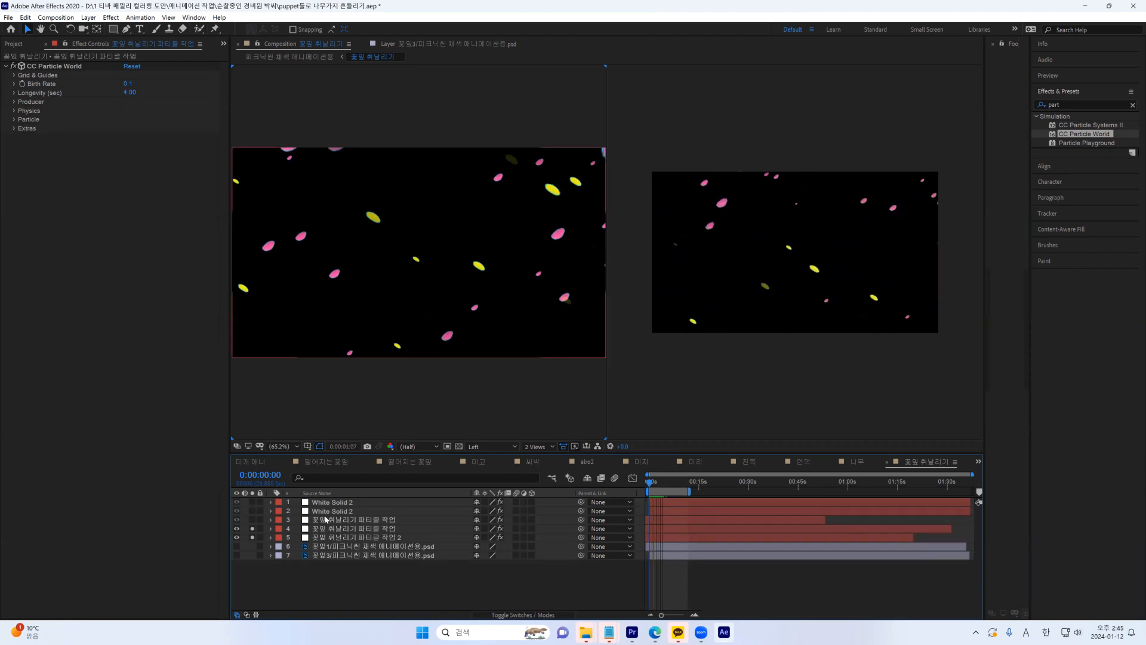
Compare the CC Particle World physics settings of layer 4, 꽃잎 휘날리기 파티클 작업, with those of the lower White Solid 2
click(349, 528)
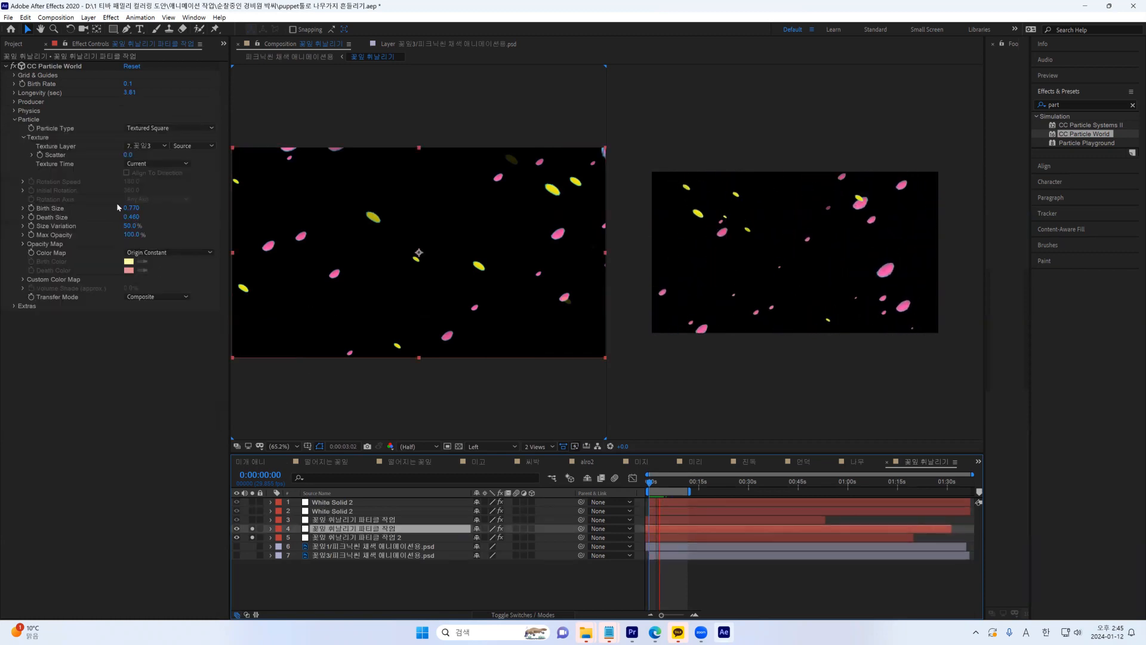
click(15, 120)
click(14, 111)
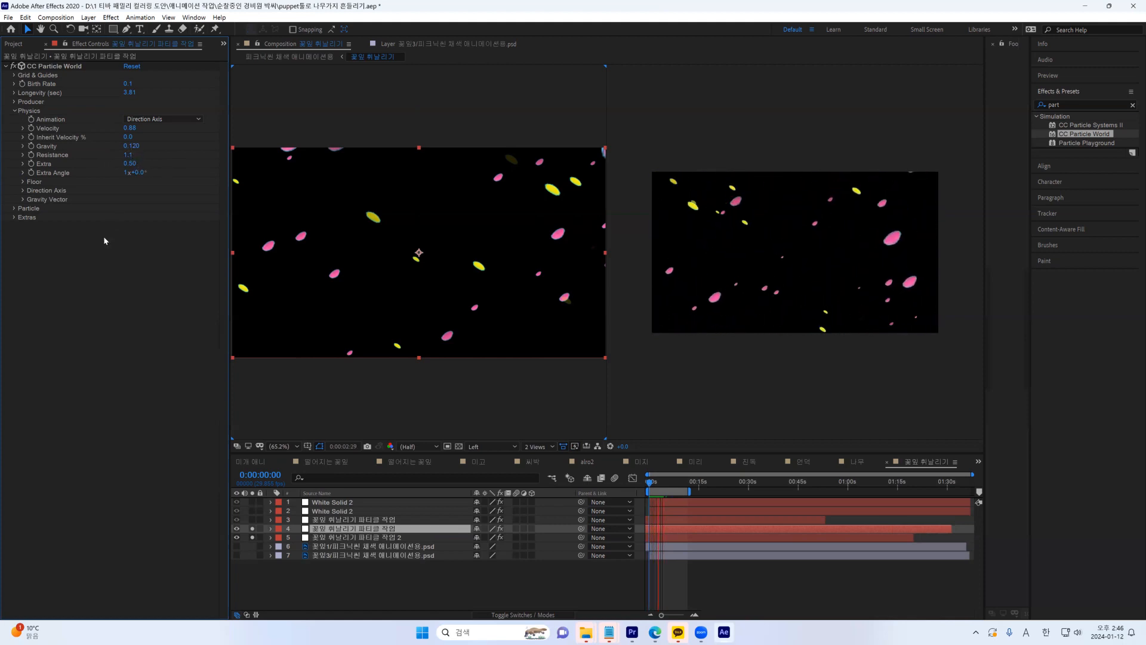
click(331, 511)
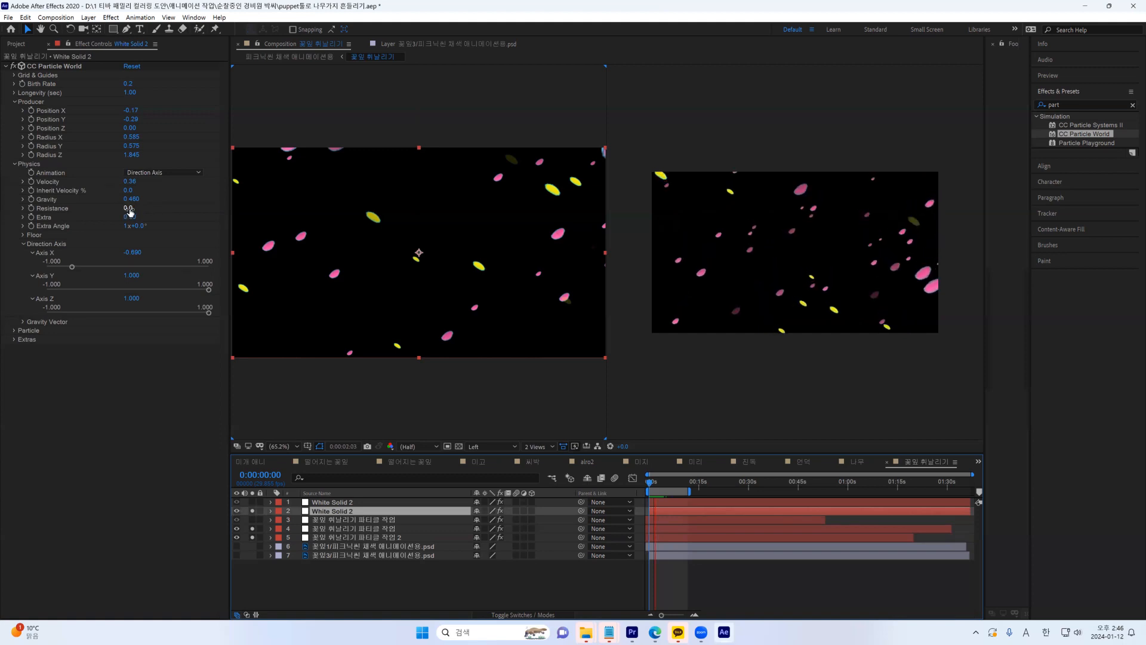
click(310, 529)
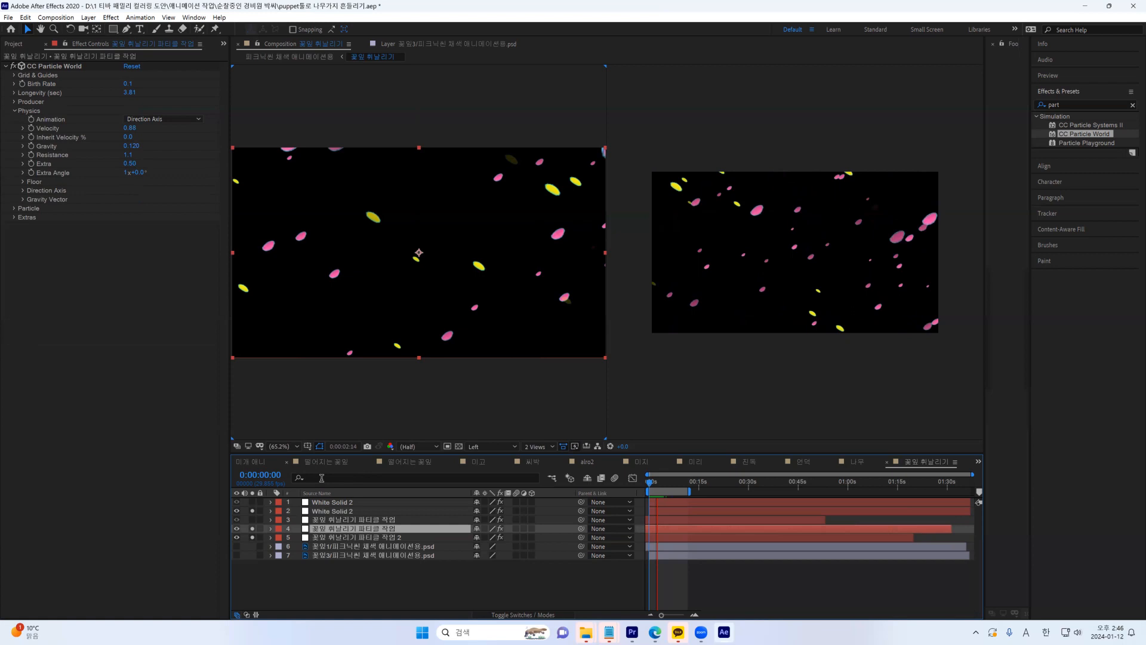
click(332, 511)
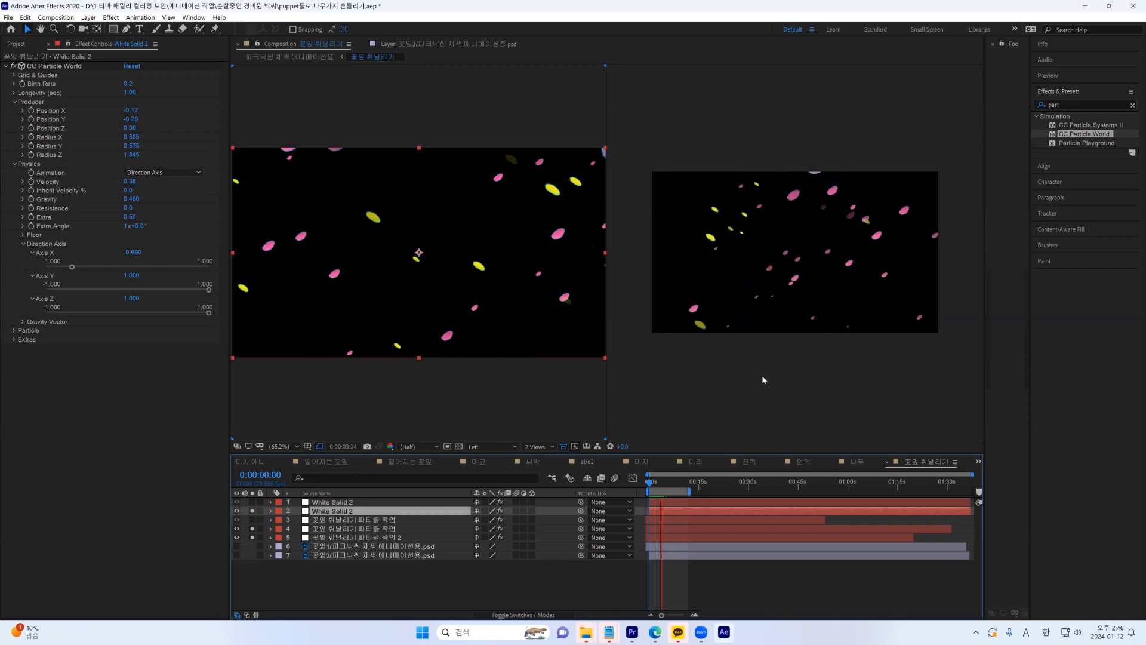
Examine the CC Particle World physics, floor, producer and particle settings of the layer 꽃잎 휘날리기 파티클 작업 2
click(353, 537)
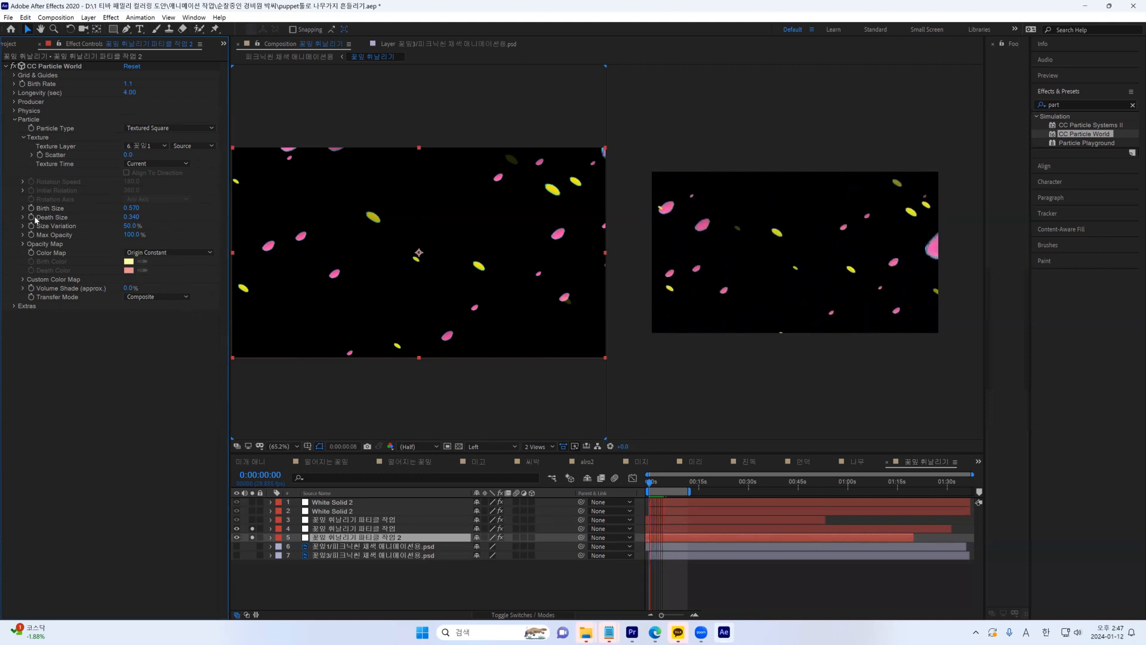
click(14, 119)
click(14, 111)
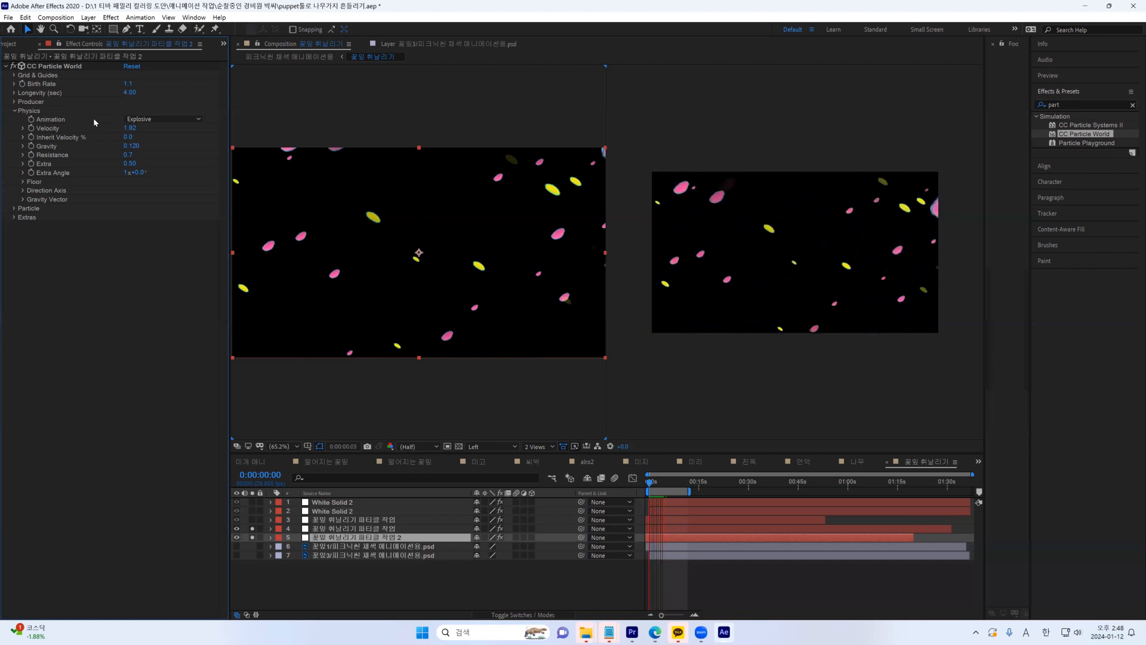
click(24, 182)
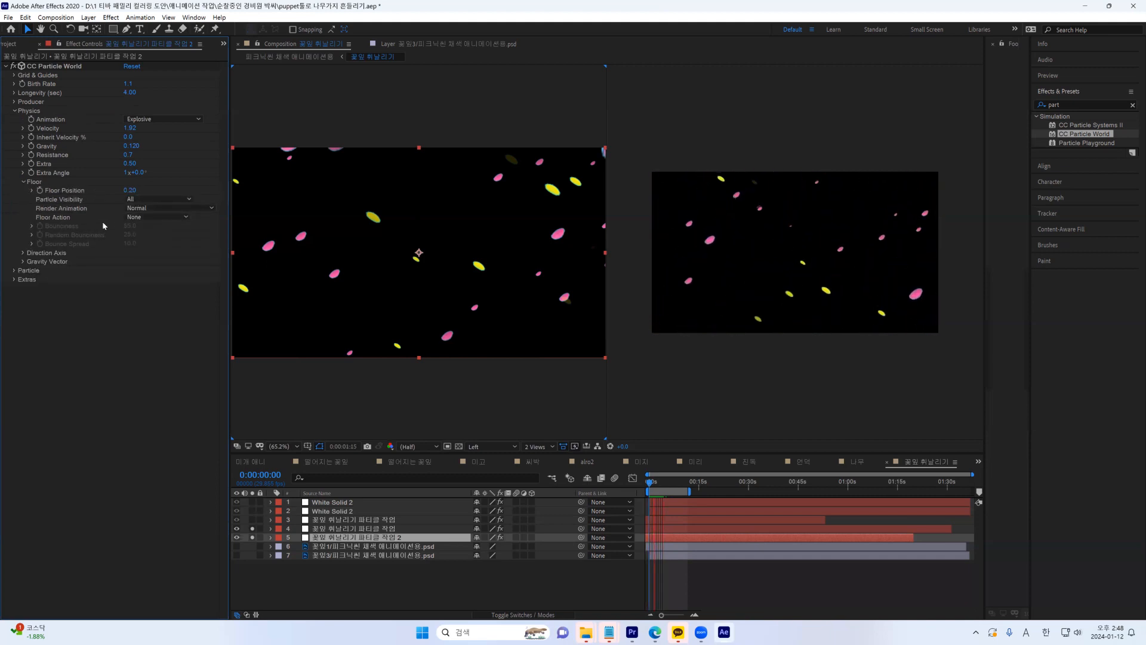
click(23, 182)
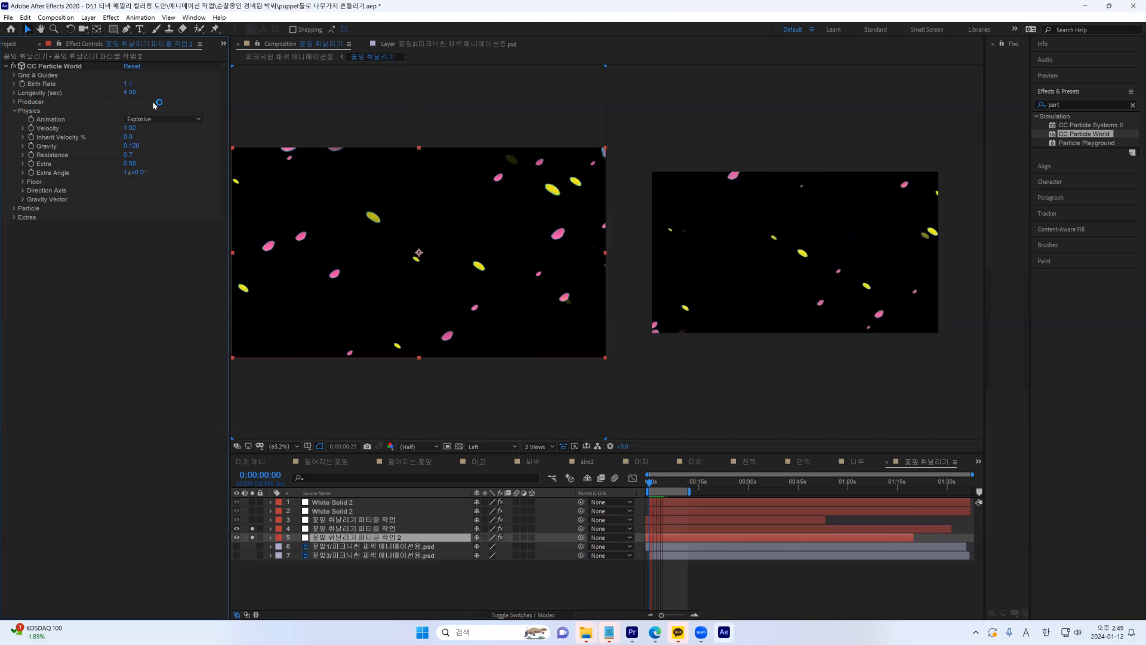
click(15, 112)
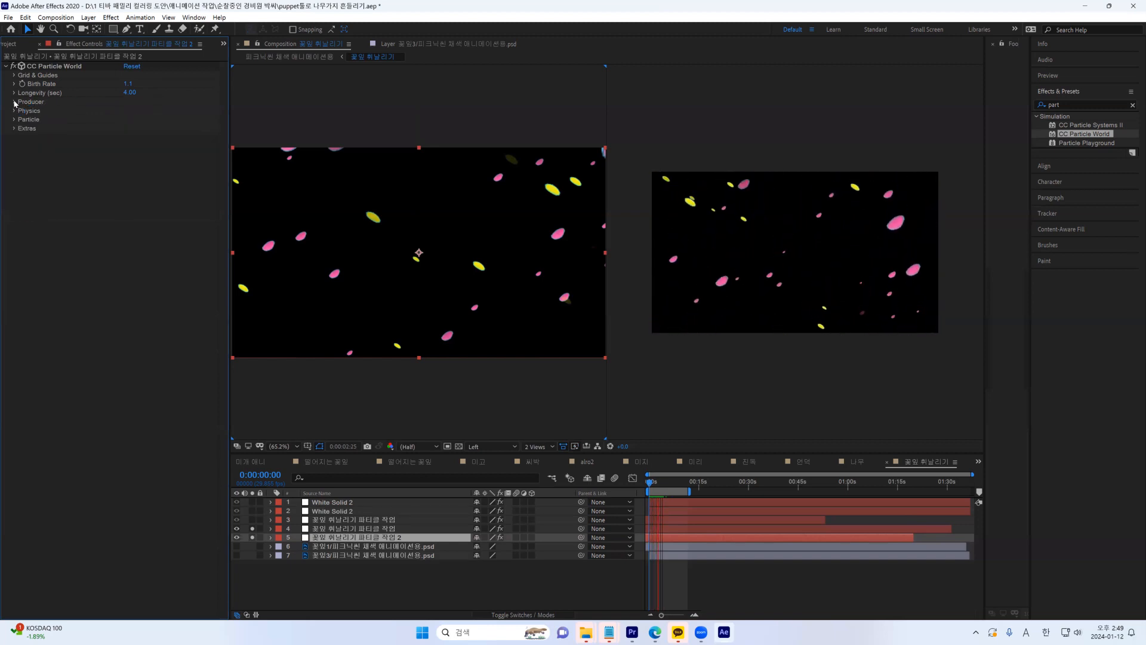
click(15, 102)
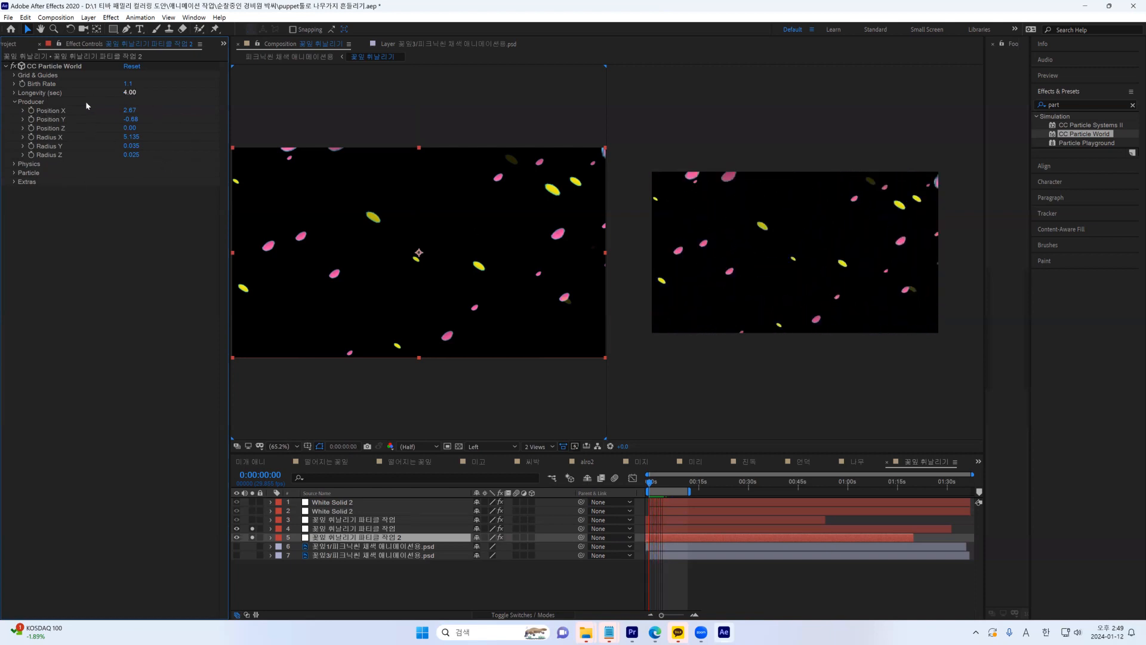
click(15, 102)
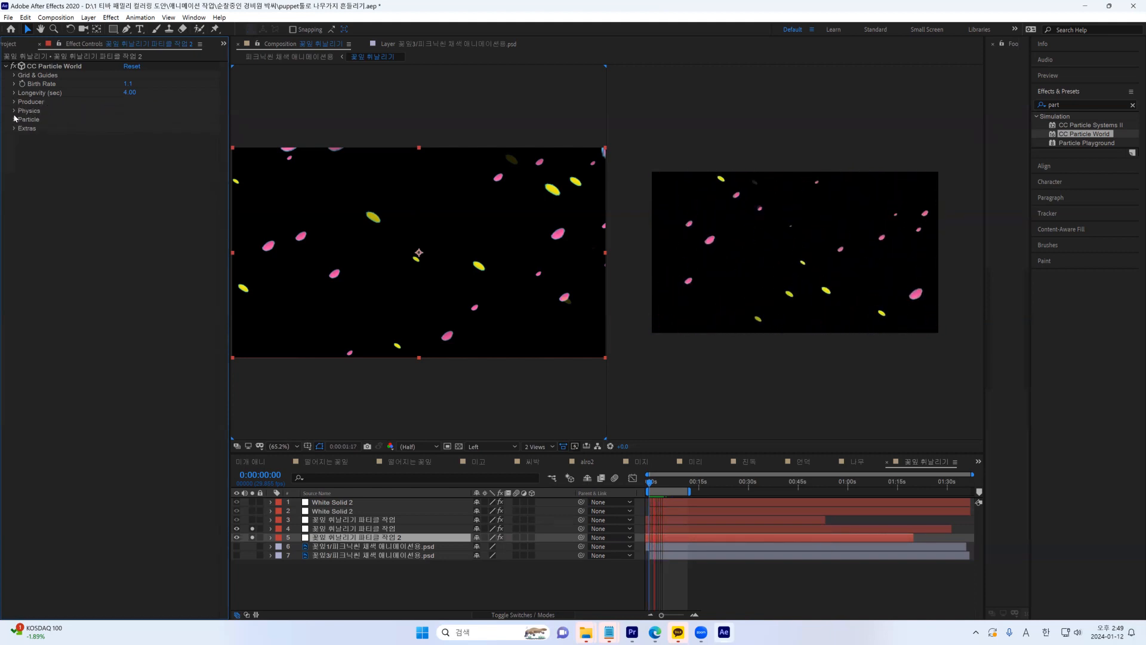
click(13, 112)
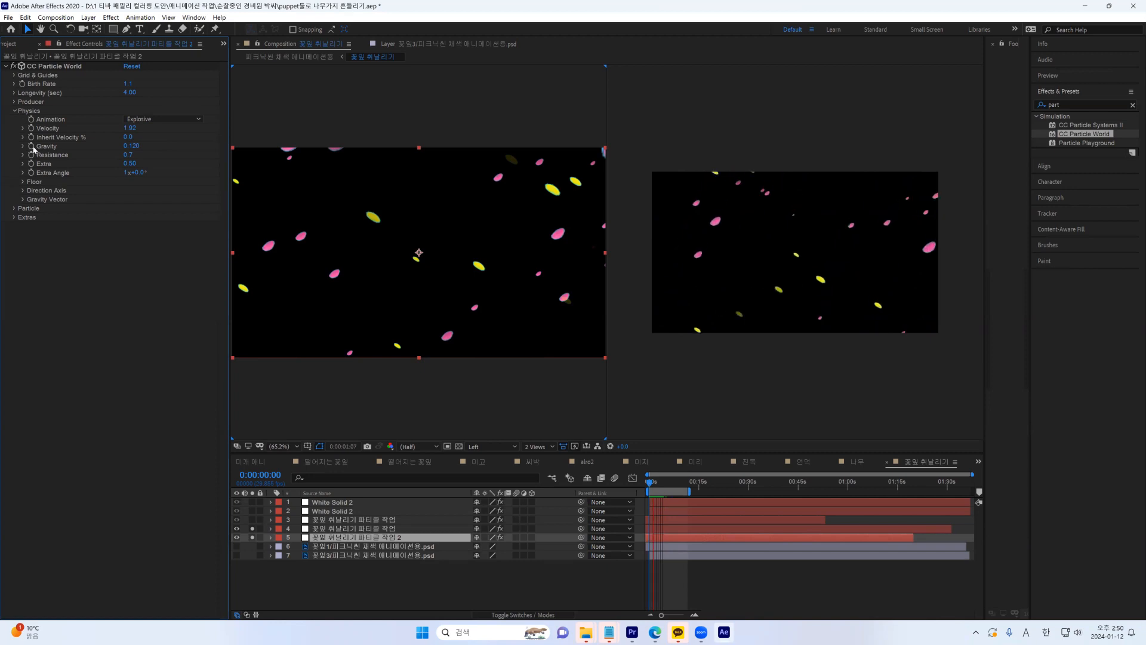
click(15, 111)
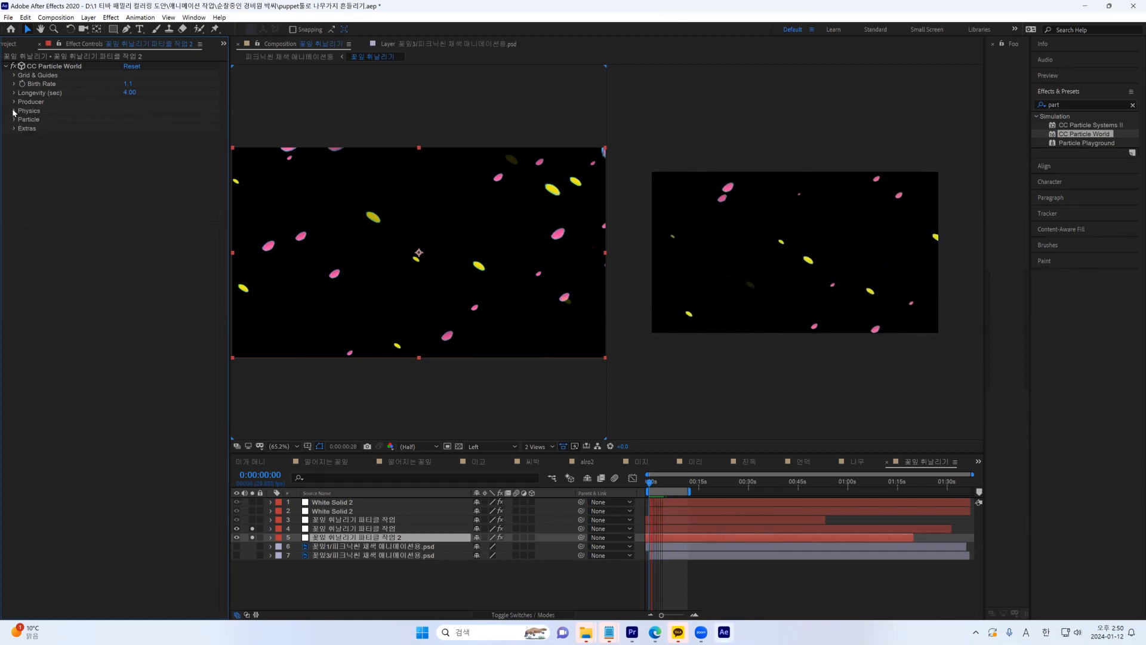
click(14, 112)
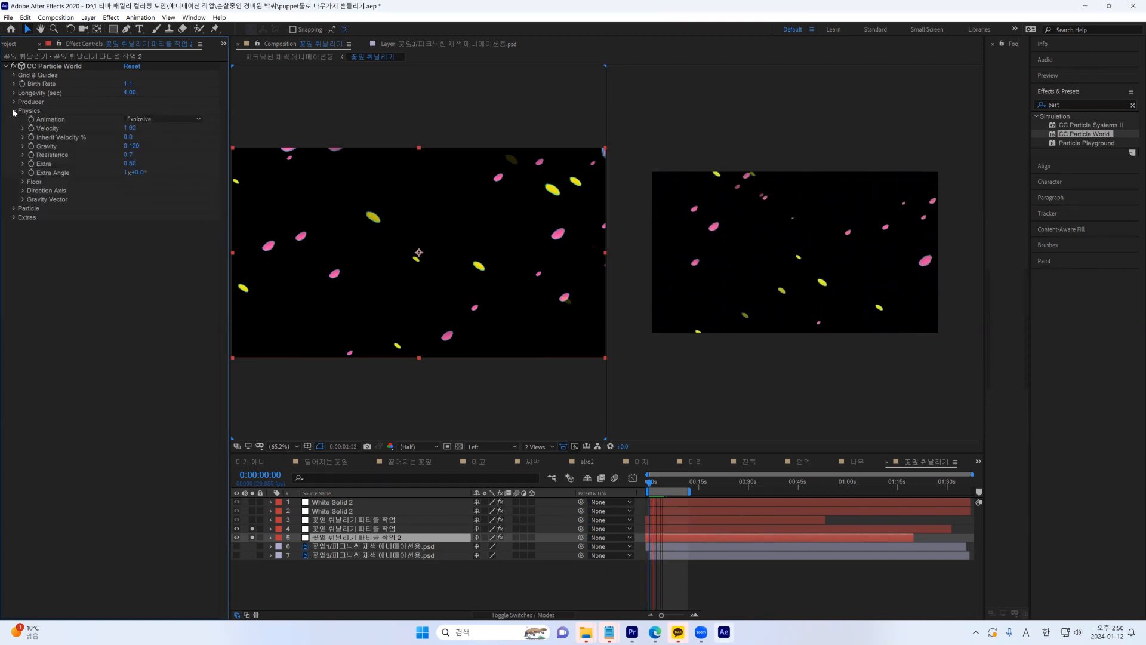
click(14, 208)
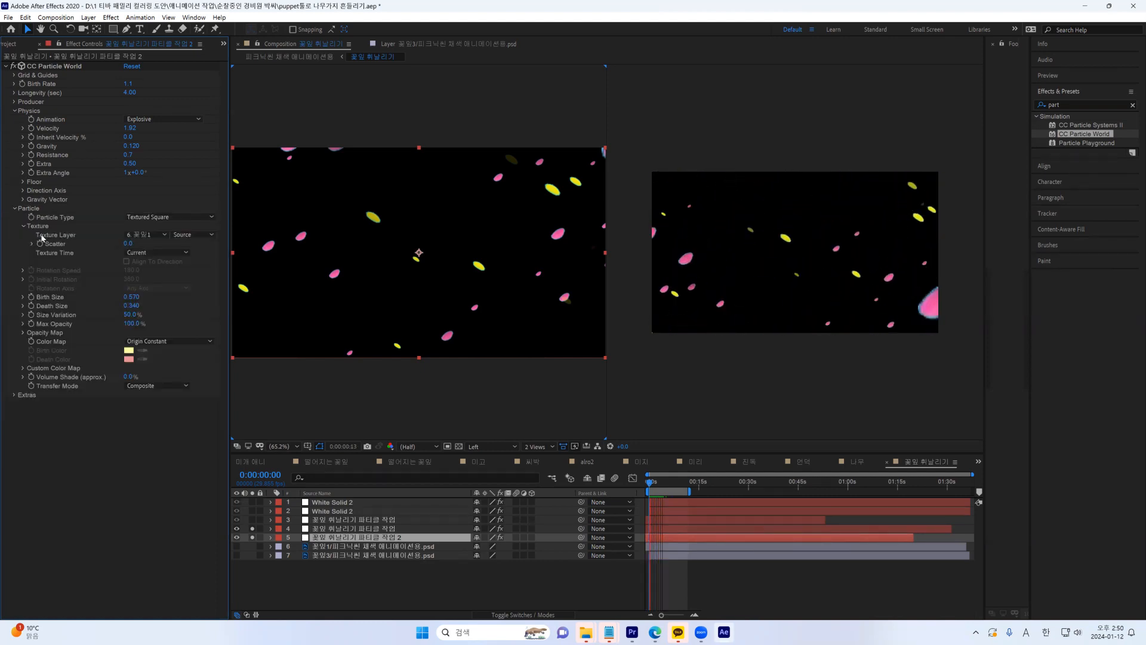
click(24, 227)
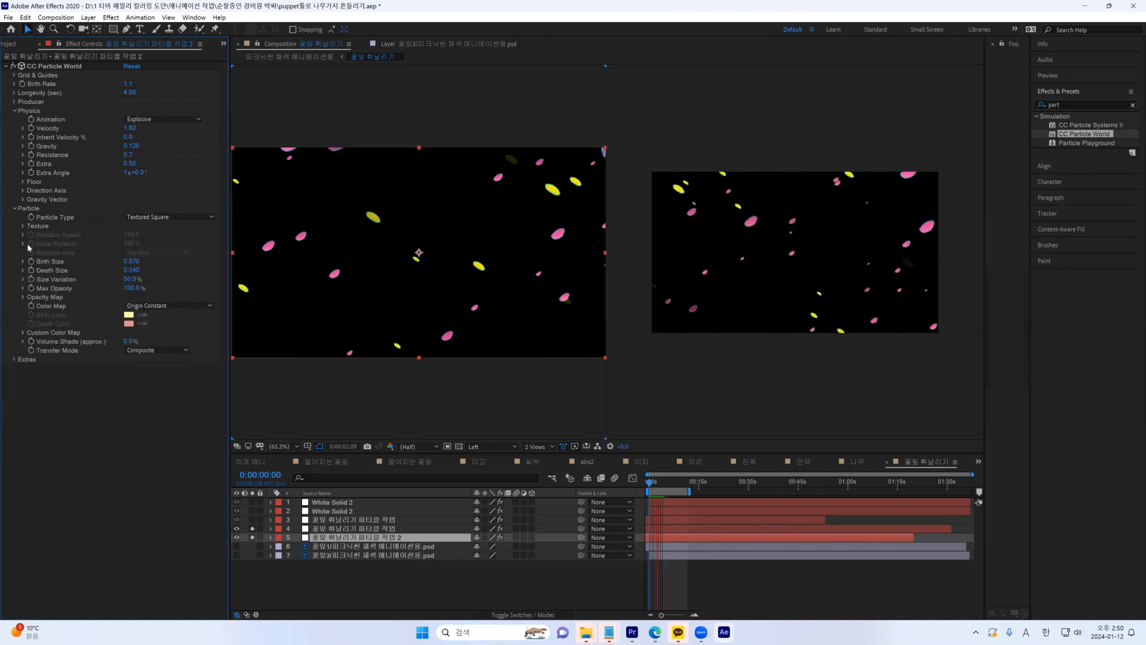